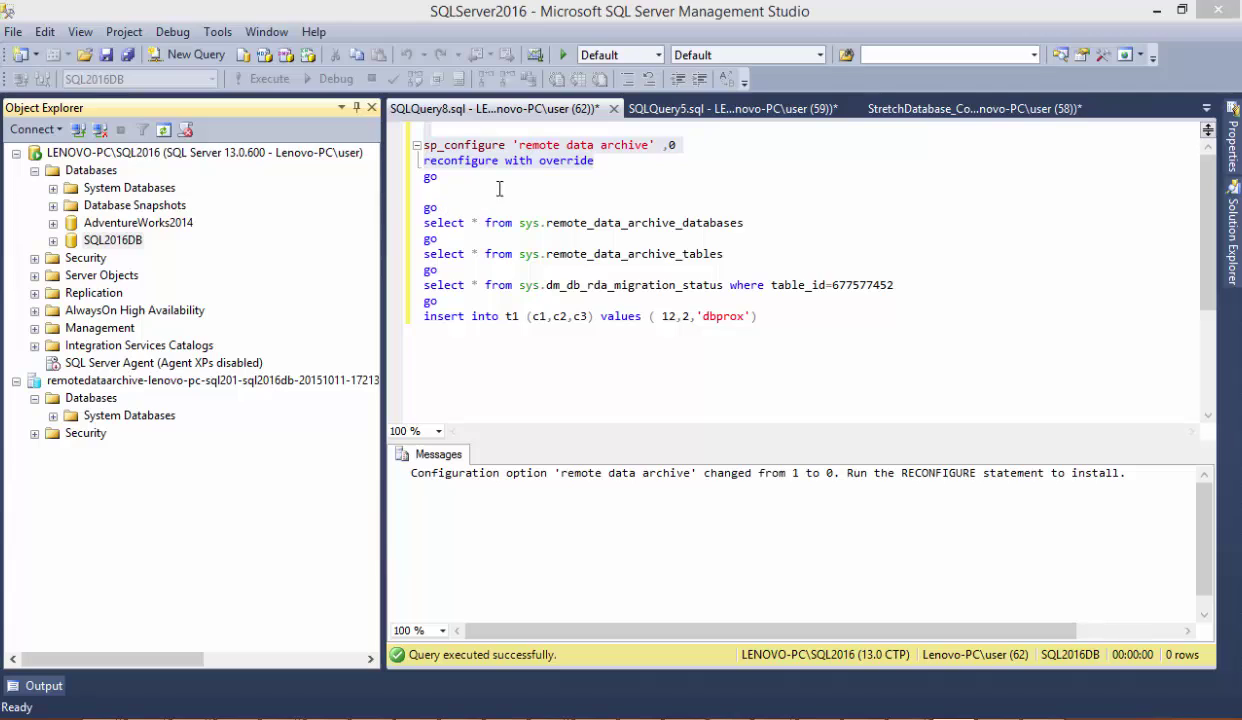
Change the sp_configure 'remote data archive' value to 1 and execute it together with the reconfigure with override statement.
left_click(677, 145)
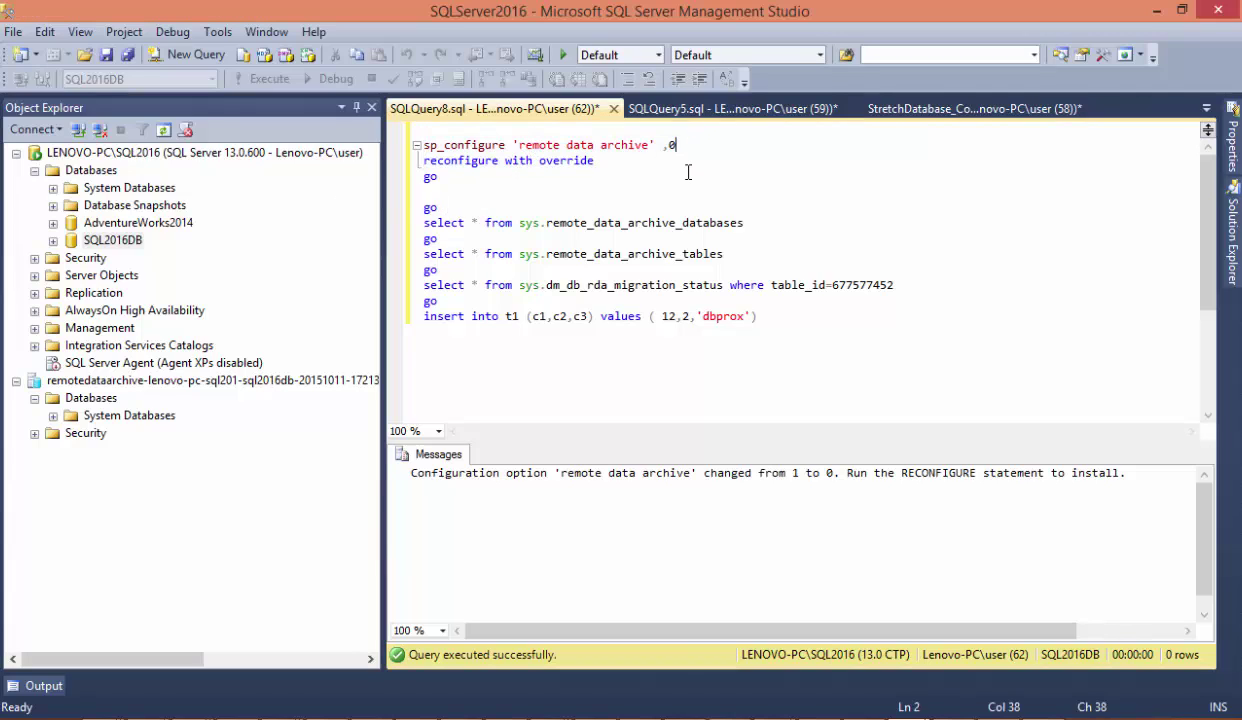
key("BackSpace")
type("1")
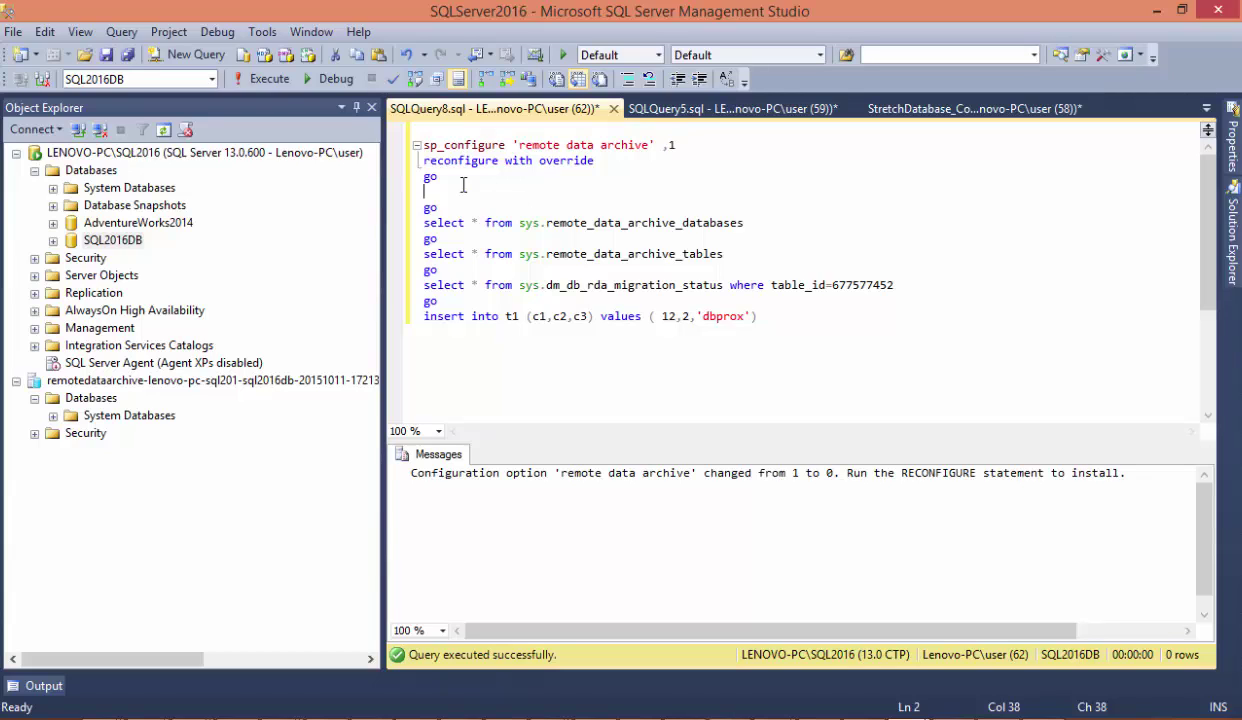
left_click_drag(448, 180, 355, 133)
left_click(265, 79)
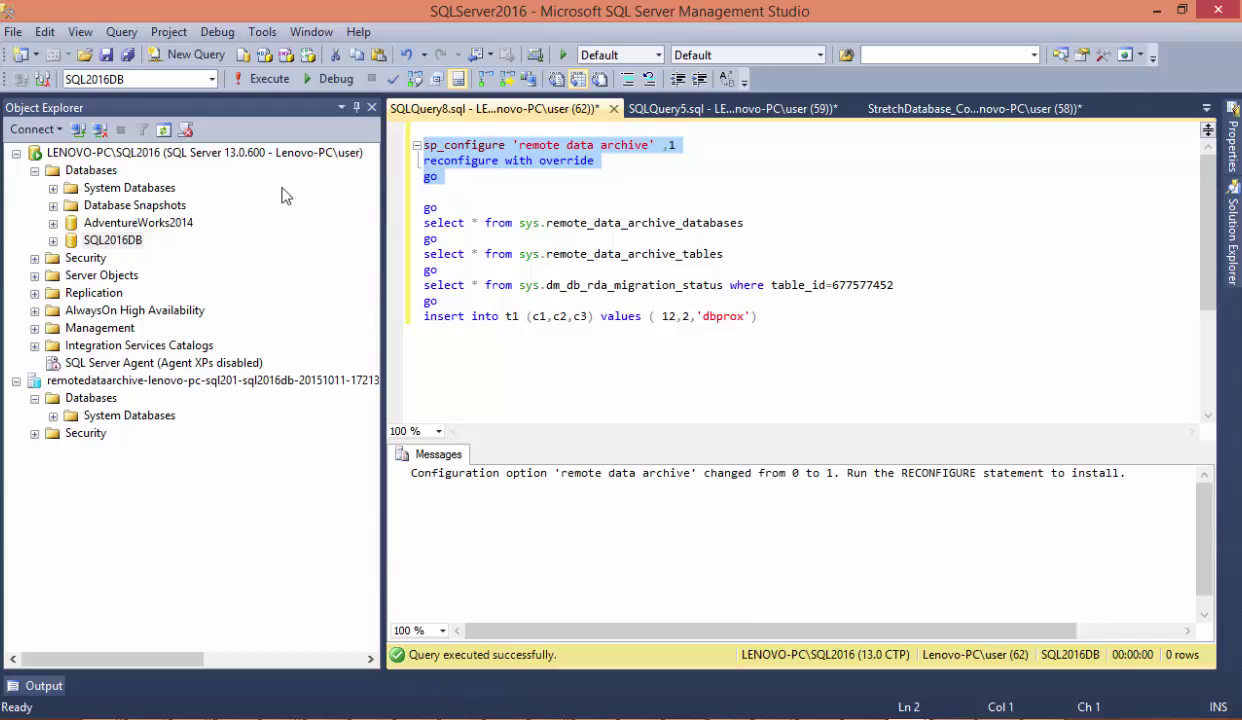
Refresh the local server's Databases folder and start the Enable Database for Stretch wizard on SQL2016DB.
right_click(89, 170)
left_click(155, 381)
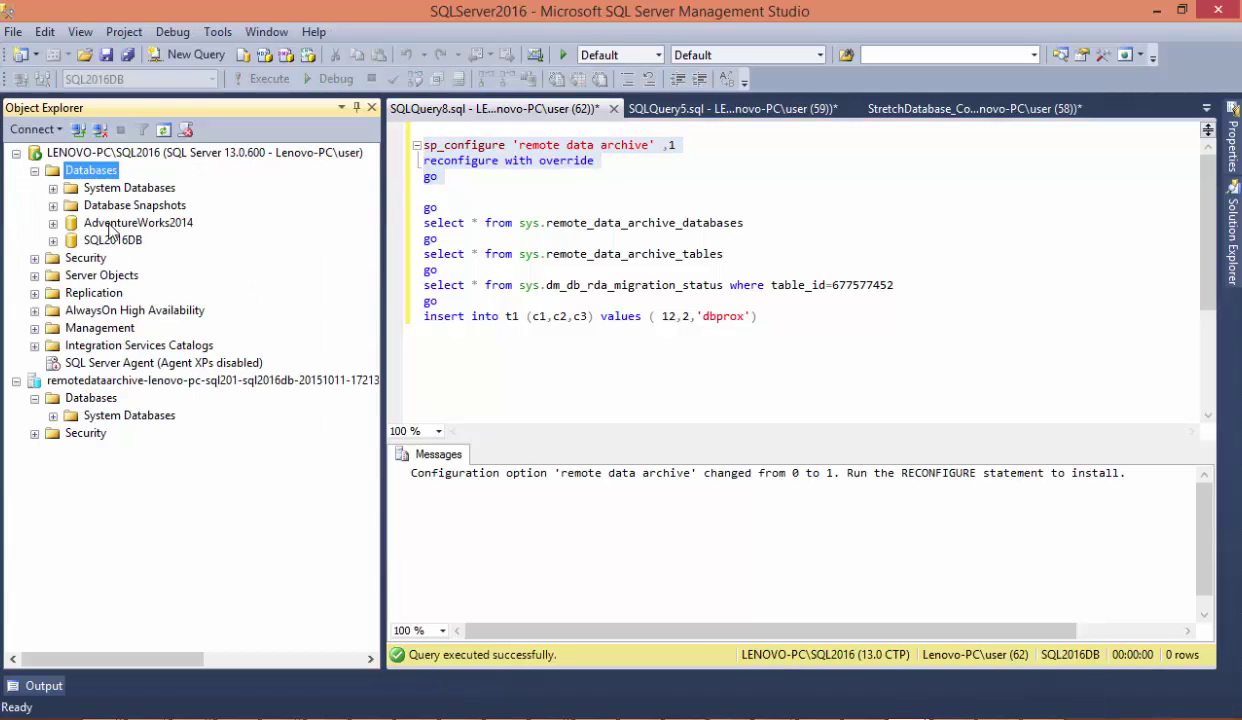
right_click(108, 224)
right_click(90, 242)
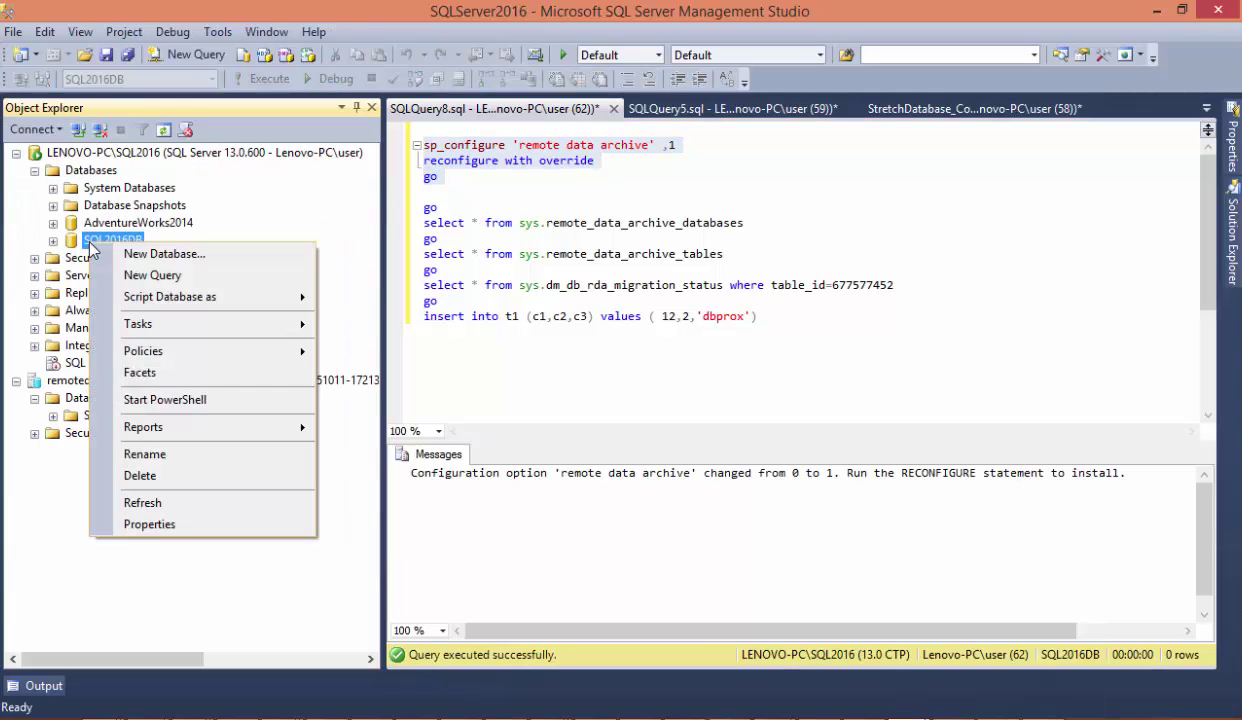
mouse_move(163, 320)
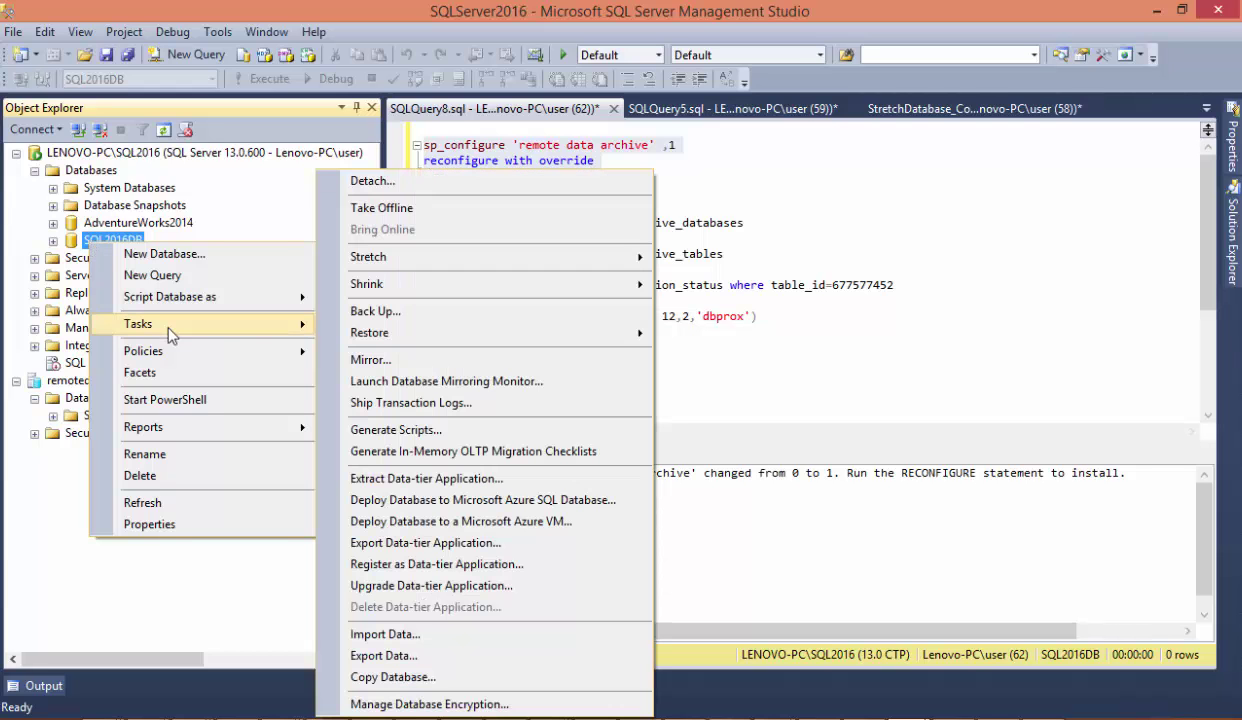
mouse_move(380, 263)
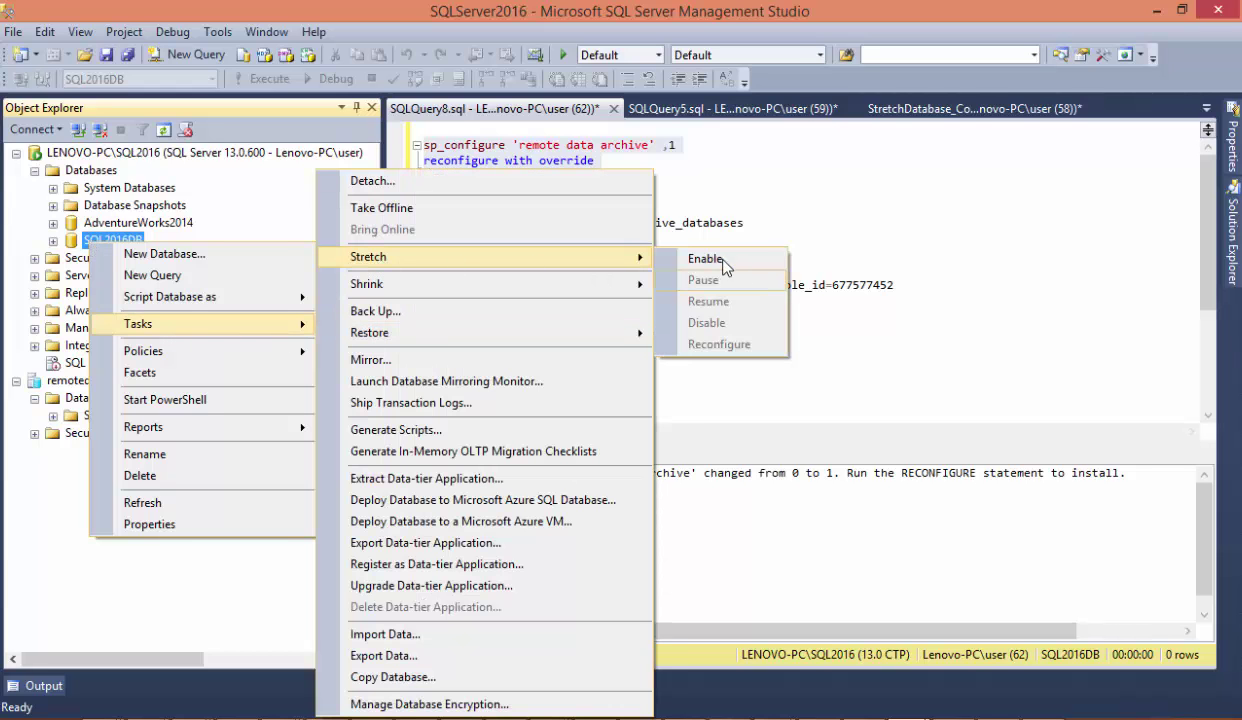
left_click(729, 266)
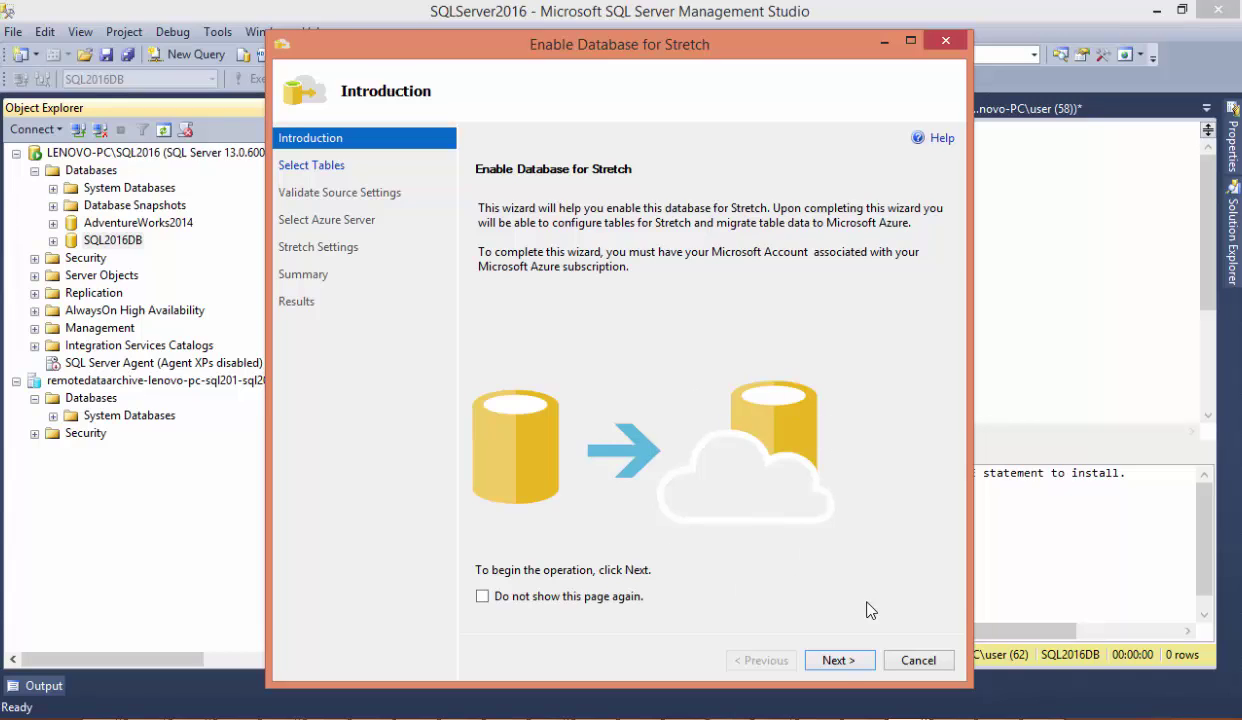
Choose table t1 as the table to stretch and proceed through the source settings validation.
left_click(838, 660)
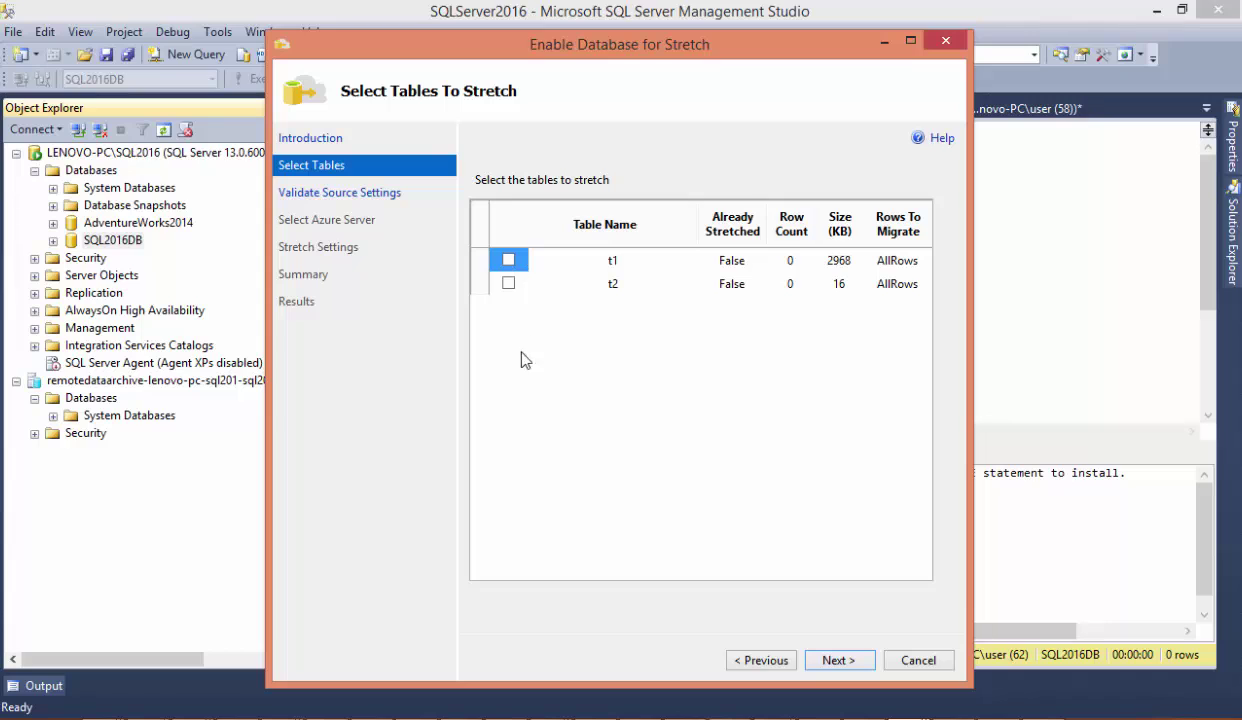
left_click(838, 660)
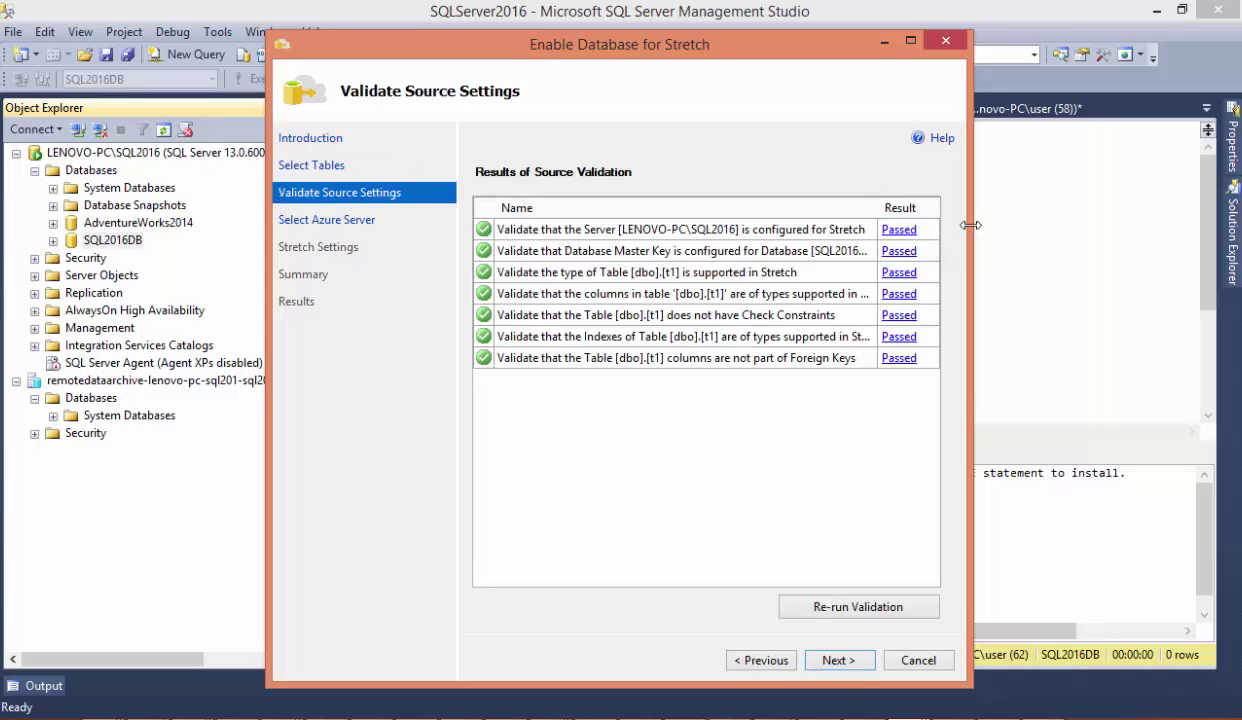
left_click_drag(970, 225, 1204, 225)
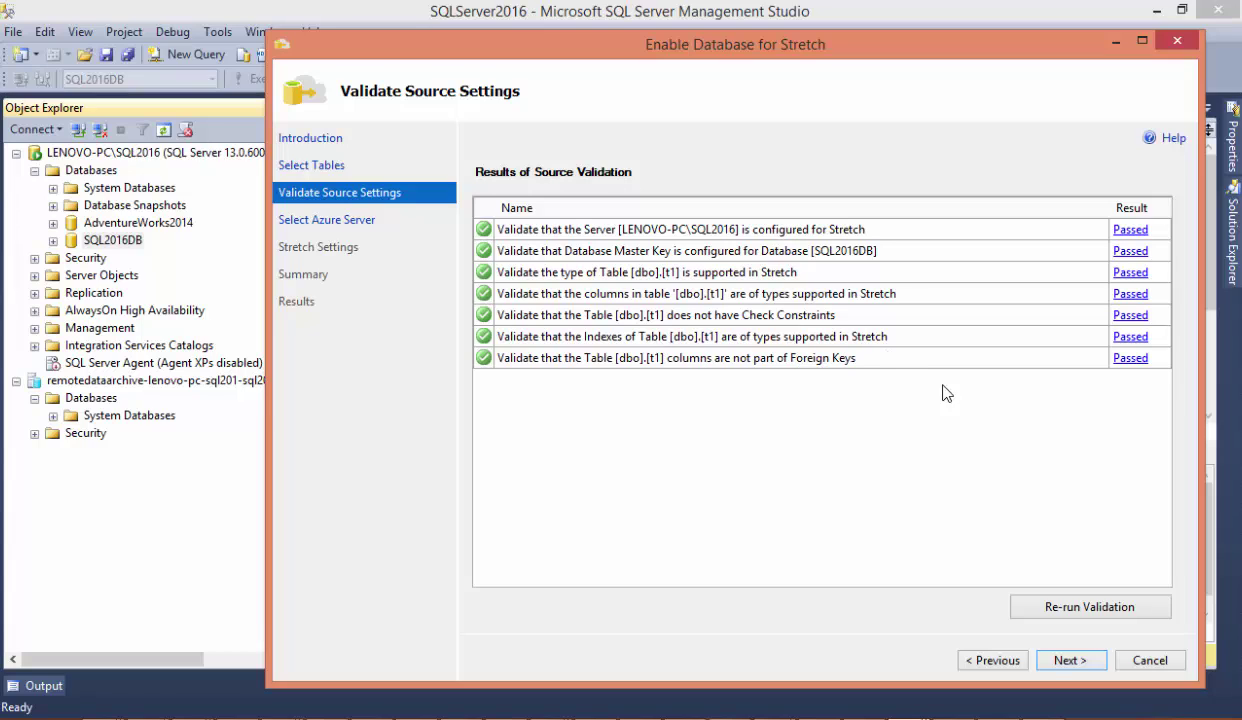
left_click(1068, 660)
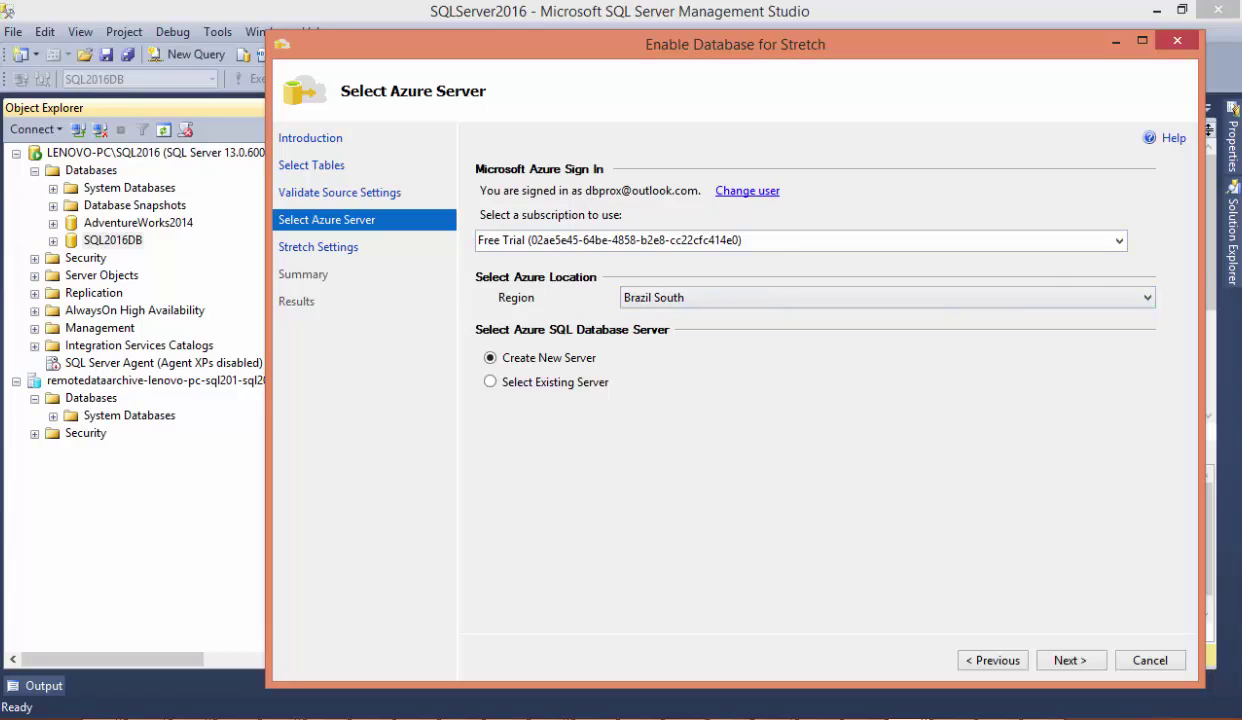
left_click(1120, 242)
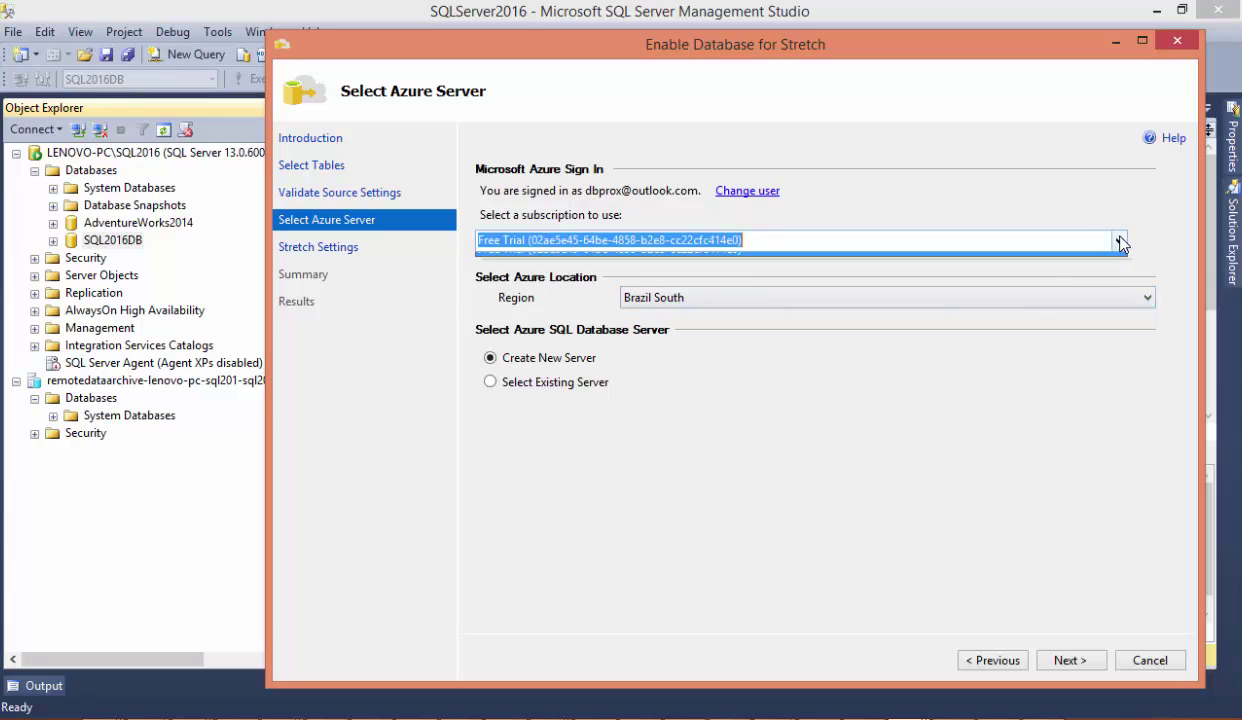
left_click(554, 259)
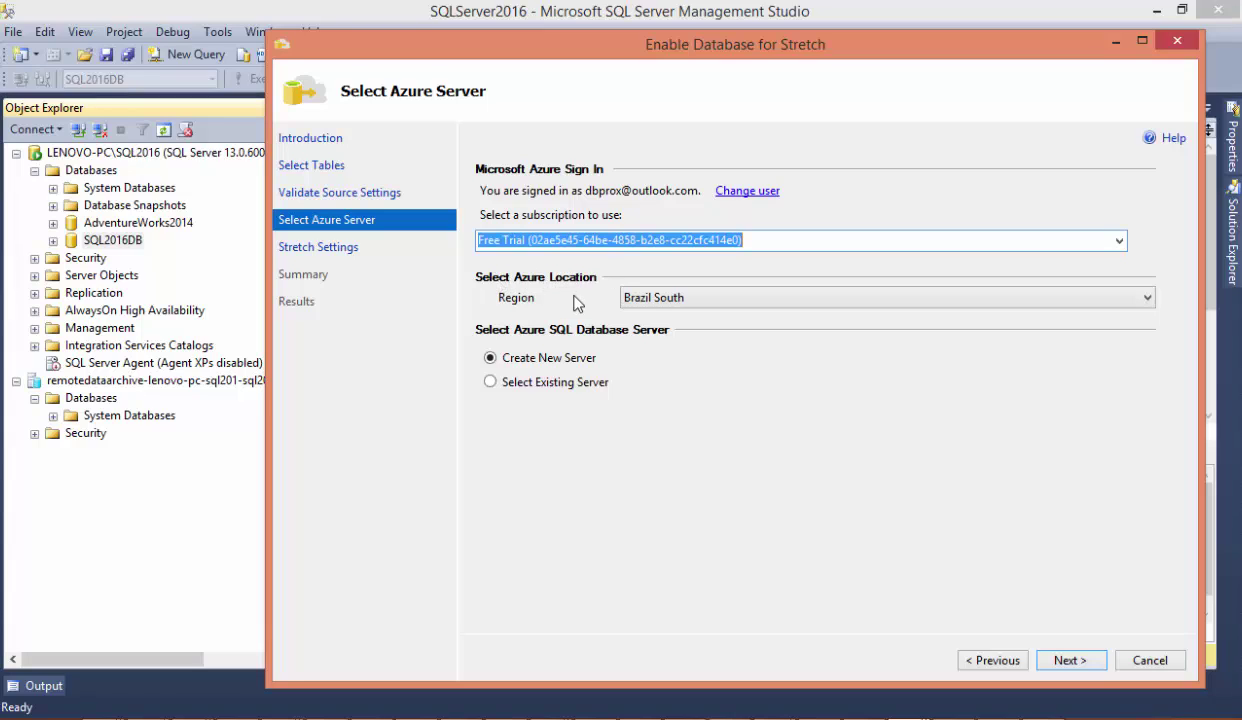
left_click(650, 299)
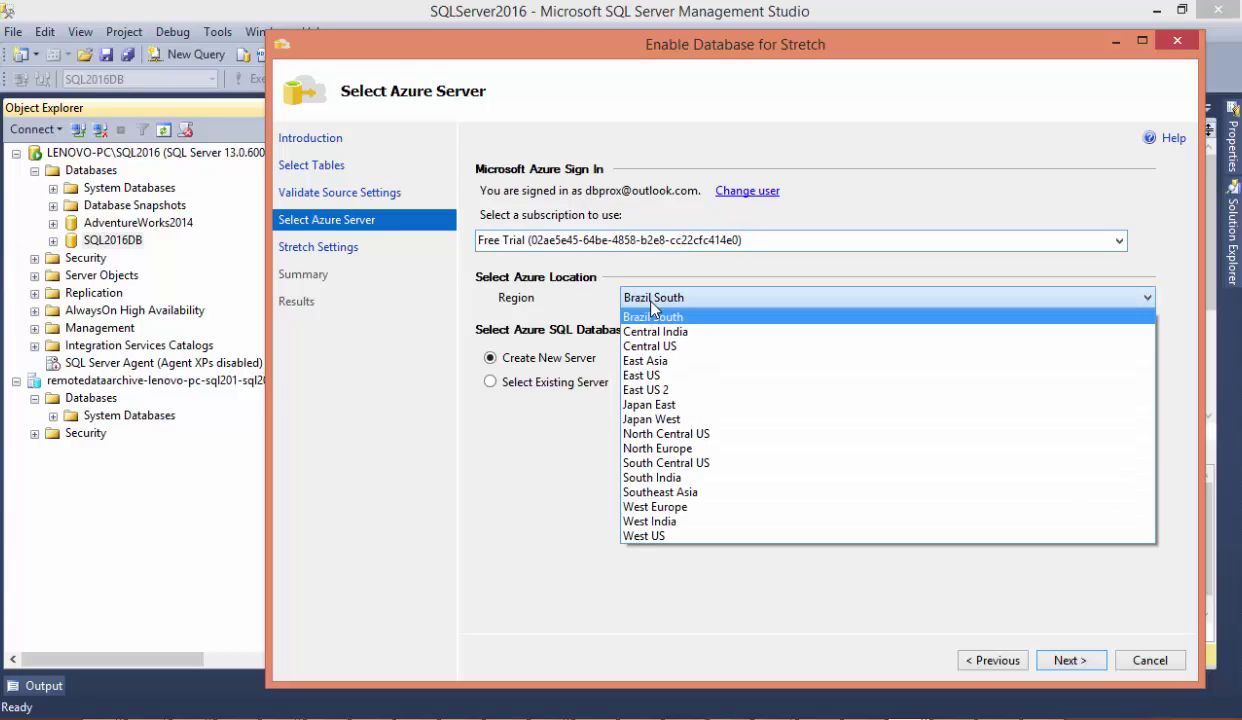
left_click(667, 493)
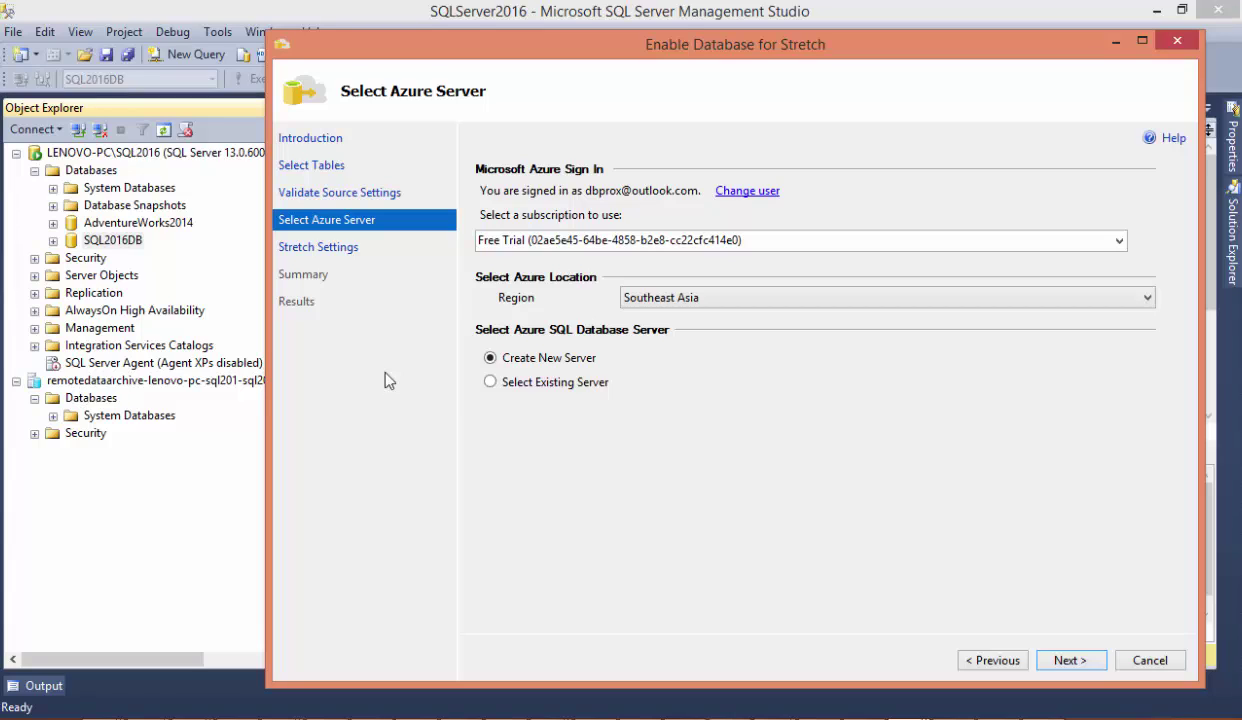
left_click(491, 382)
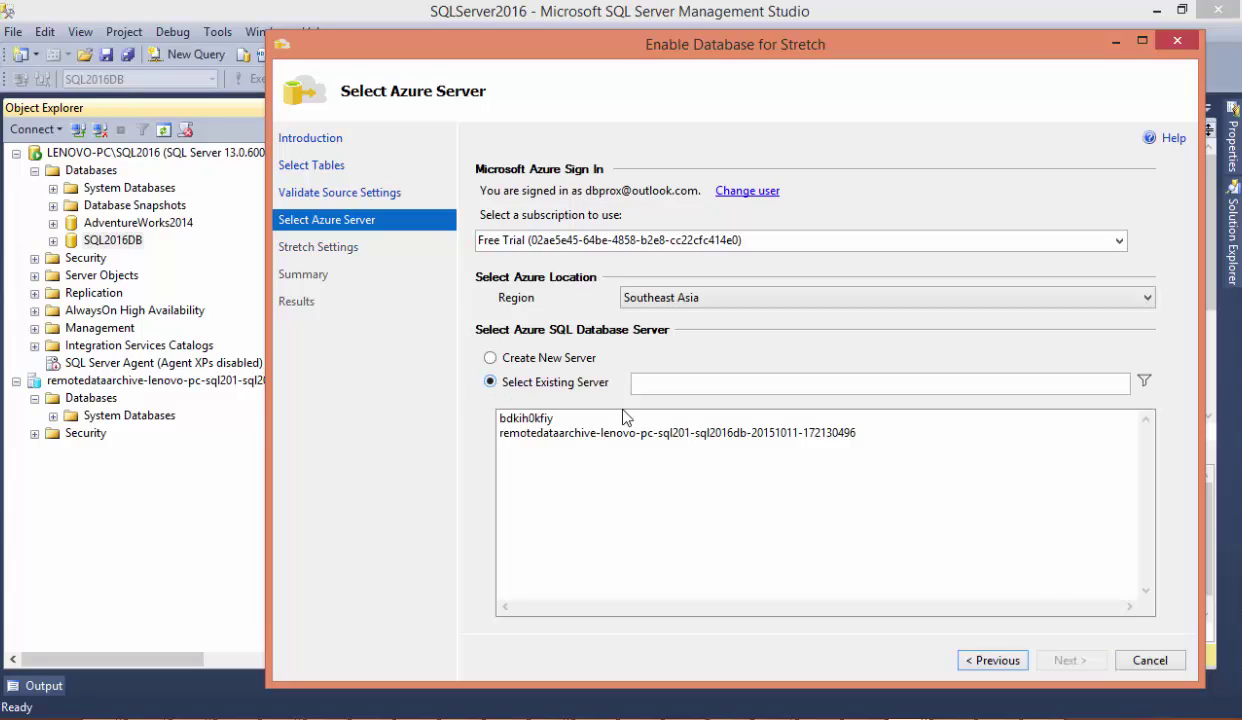
left_click(541, 433)
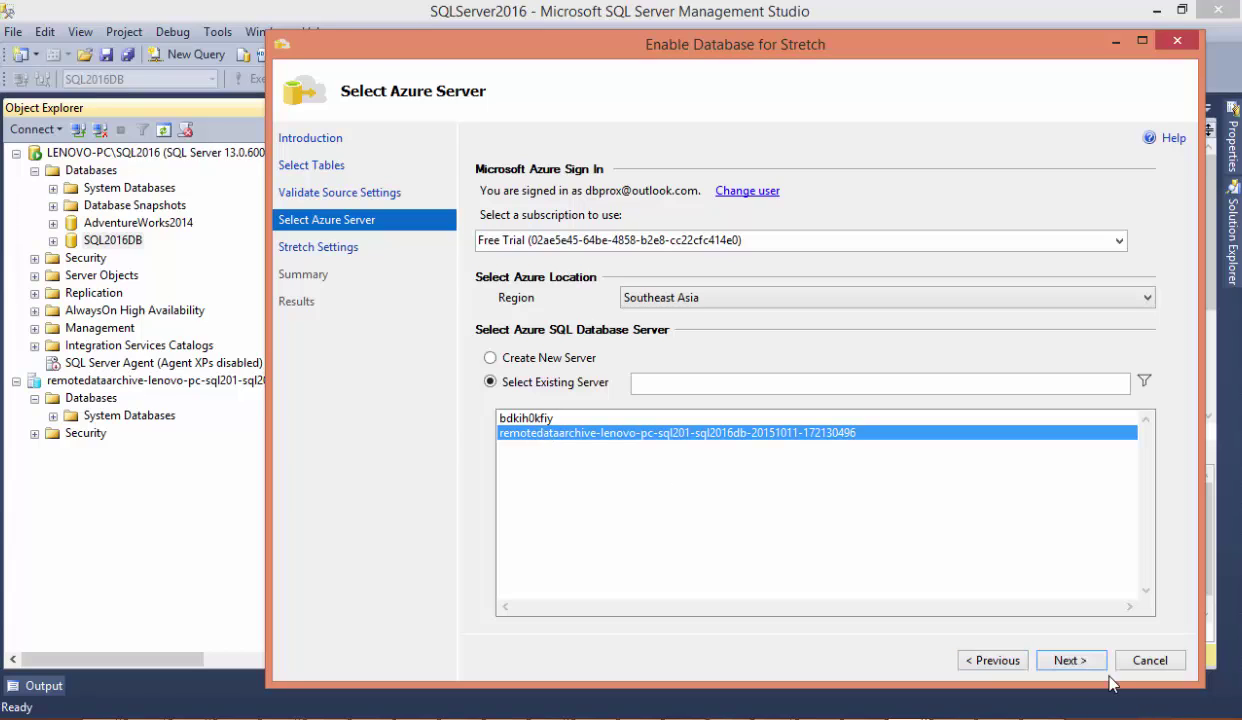
left_click(1074, 658)
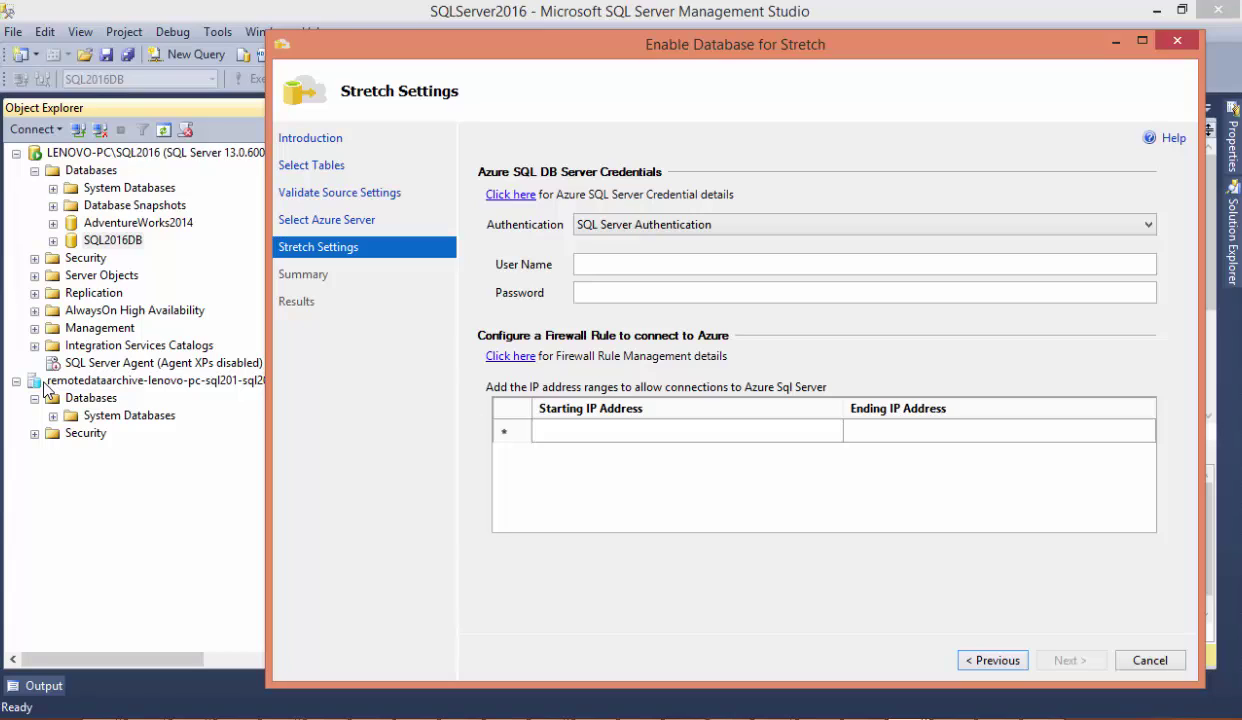
Enter the Azure server's admin user name and password with SQL Server Authentication, adding no firewall IP range.
left_click(775, 225)
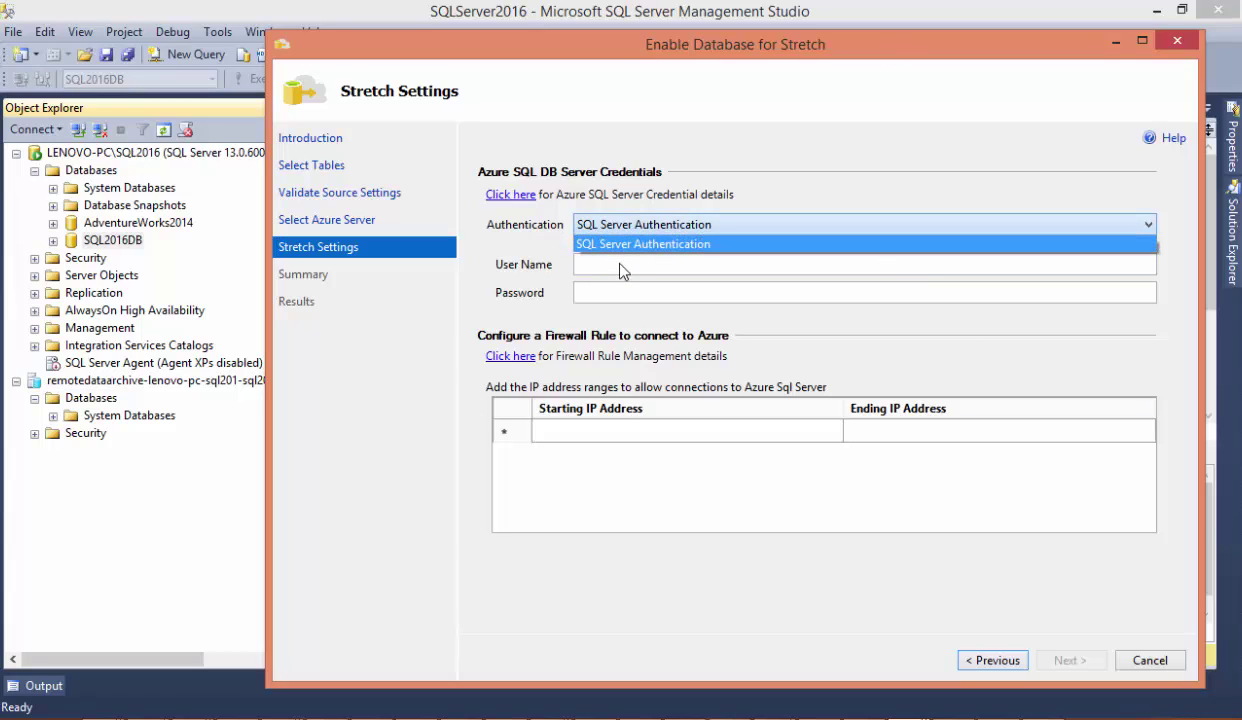
left_click(598, 265)
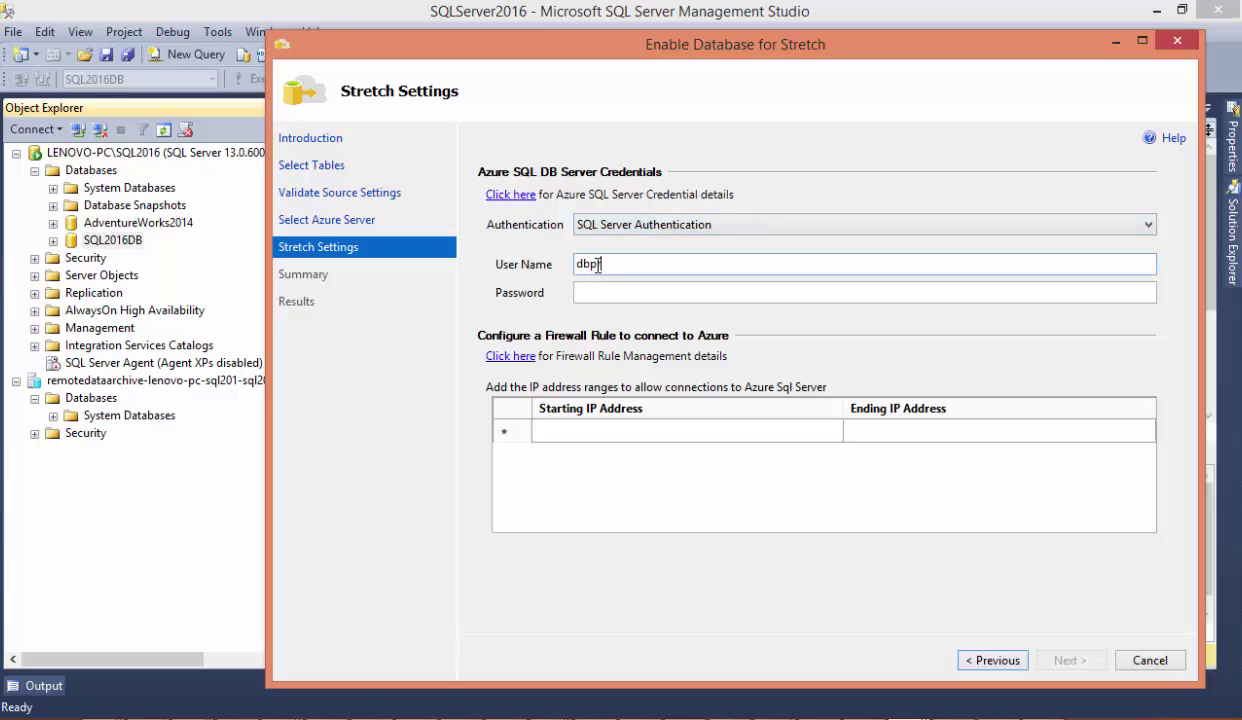
type("**")
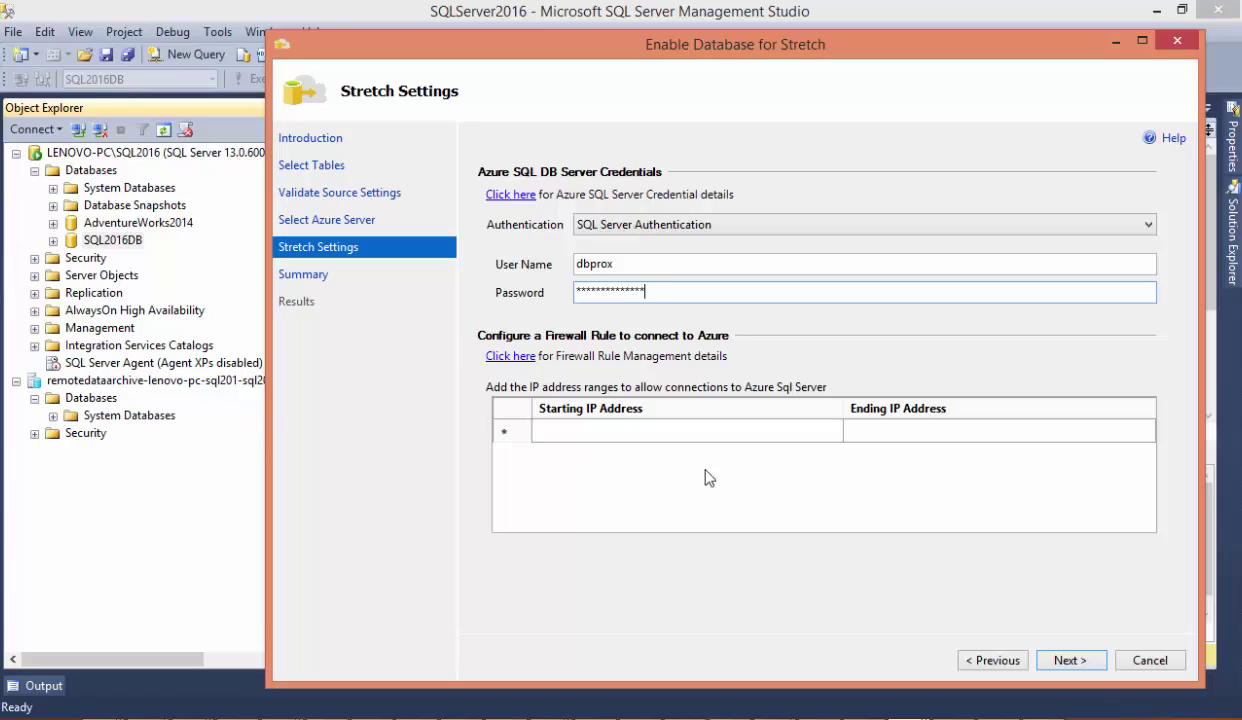
left_click(1069, 660)
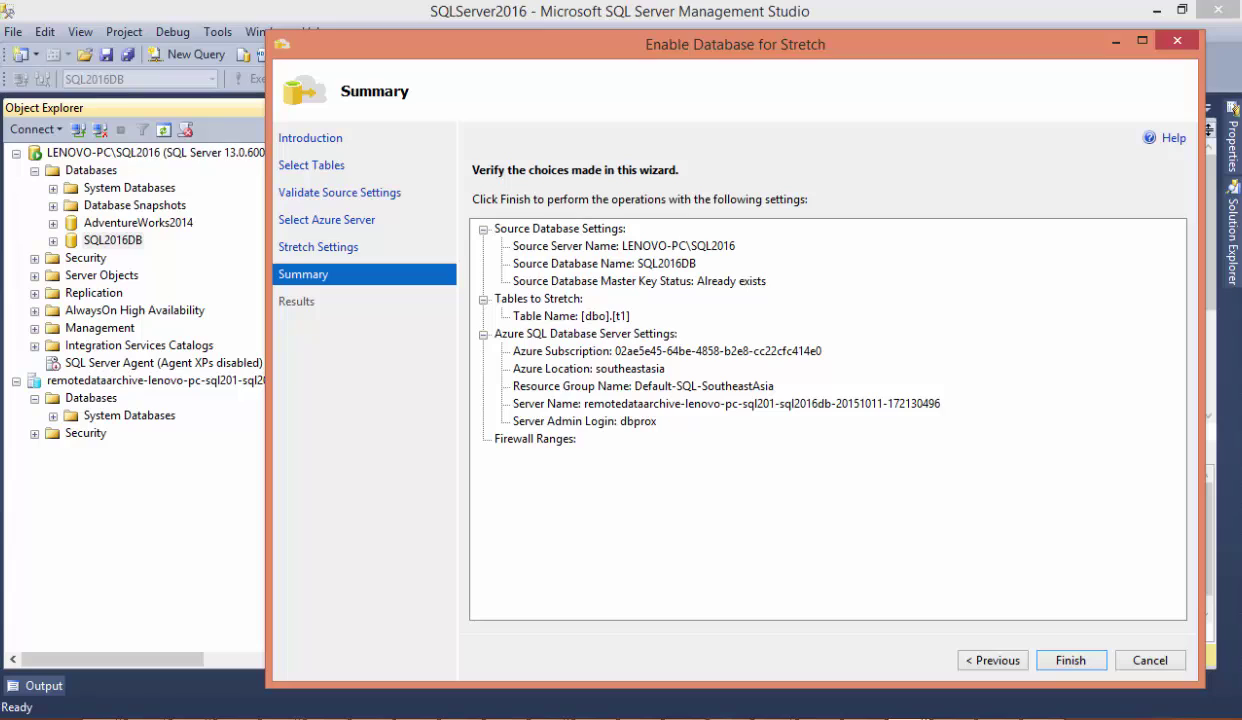
Finish the wizard to apply the Stretch setup and refresh the remote Azure server's Databases folder.
left_click(998, 718)
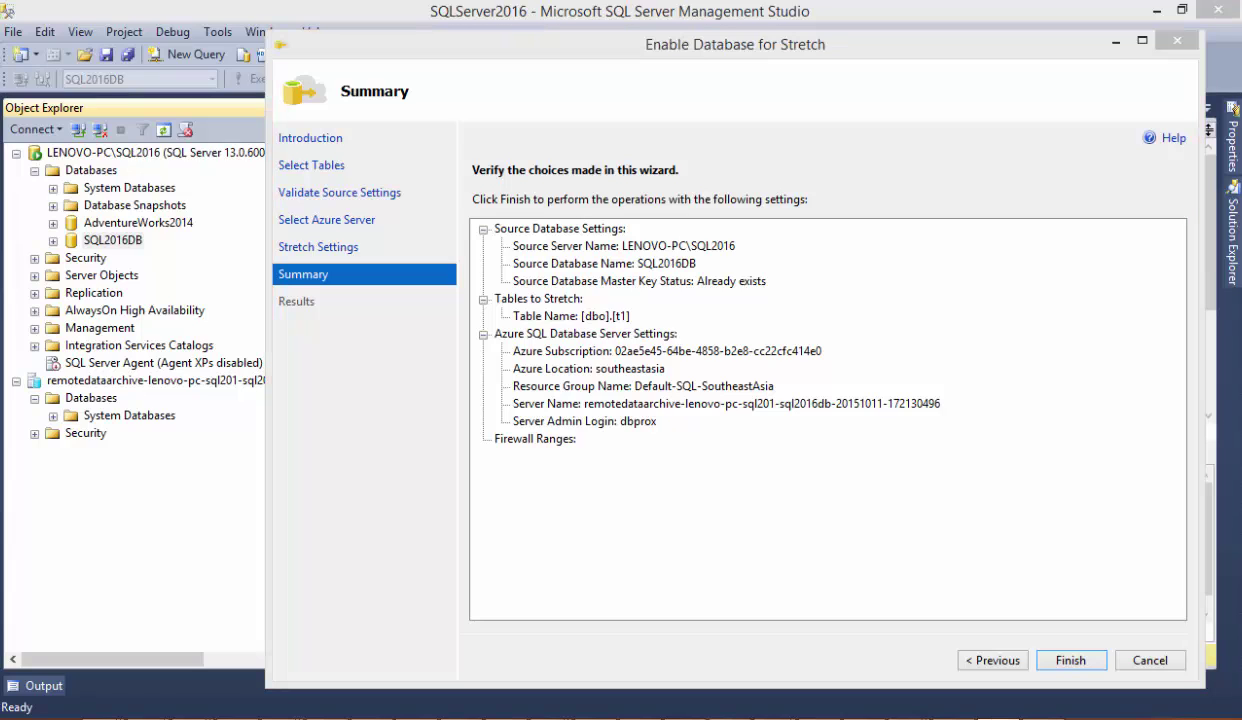
left_click(1070, 660)
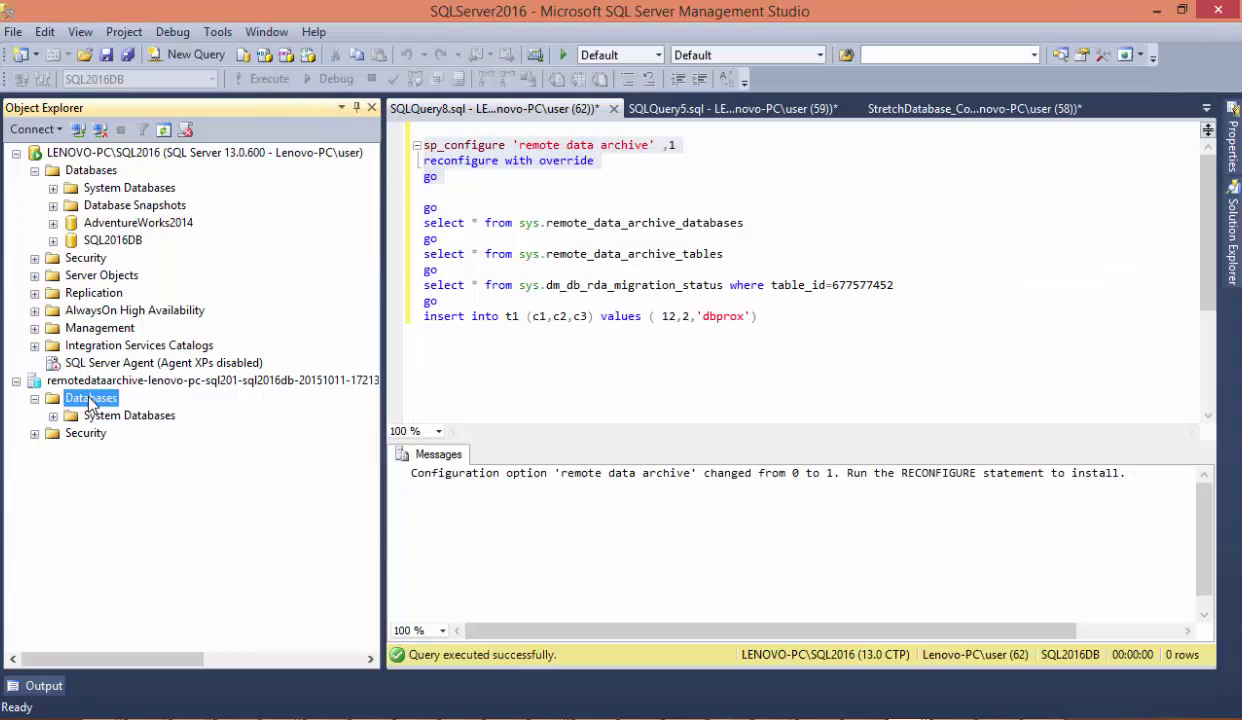
right_click(88, 397)
left_click(140, 511)
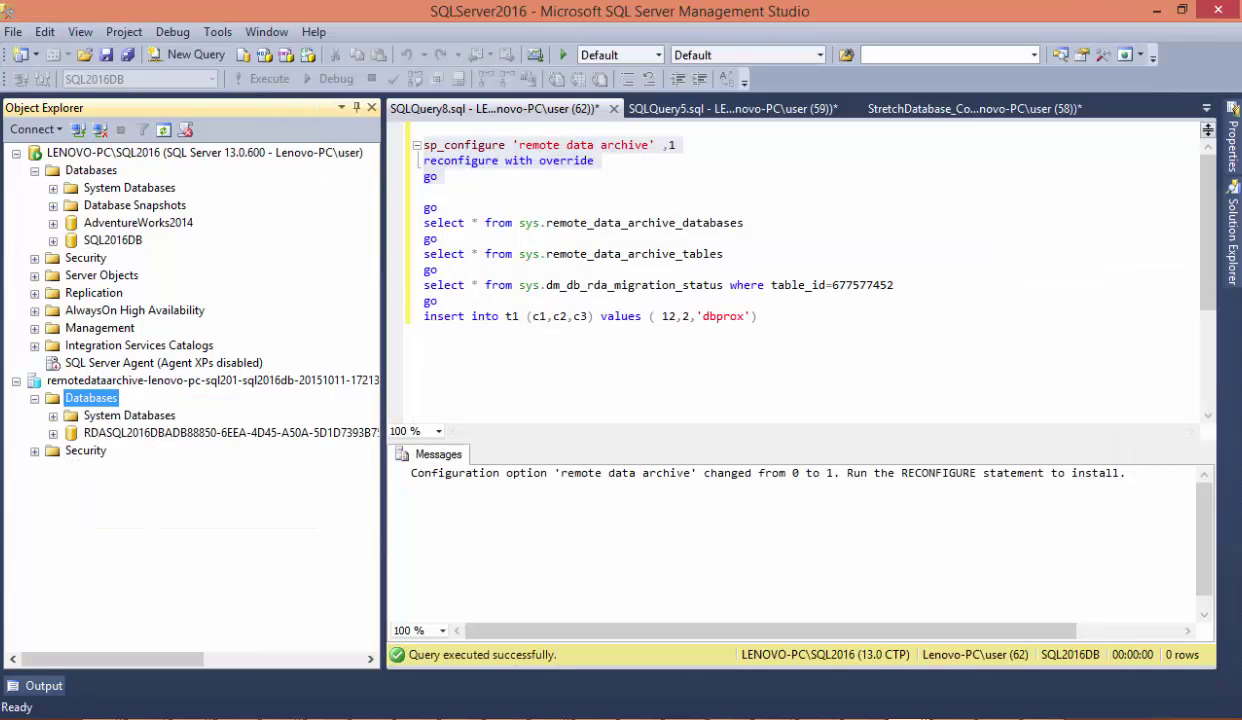
Review the wizard's task results and its detailed log file down to the last entry, and close both.
left_click(1108, 540)
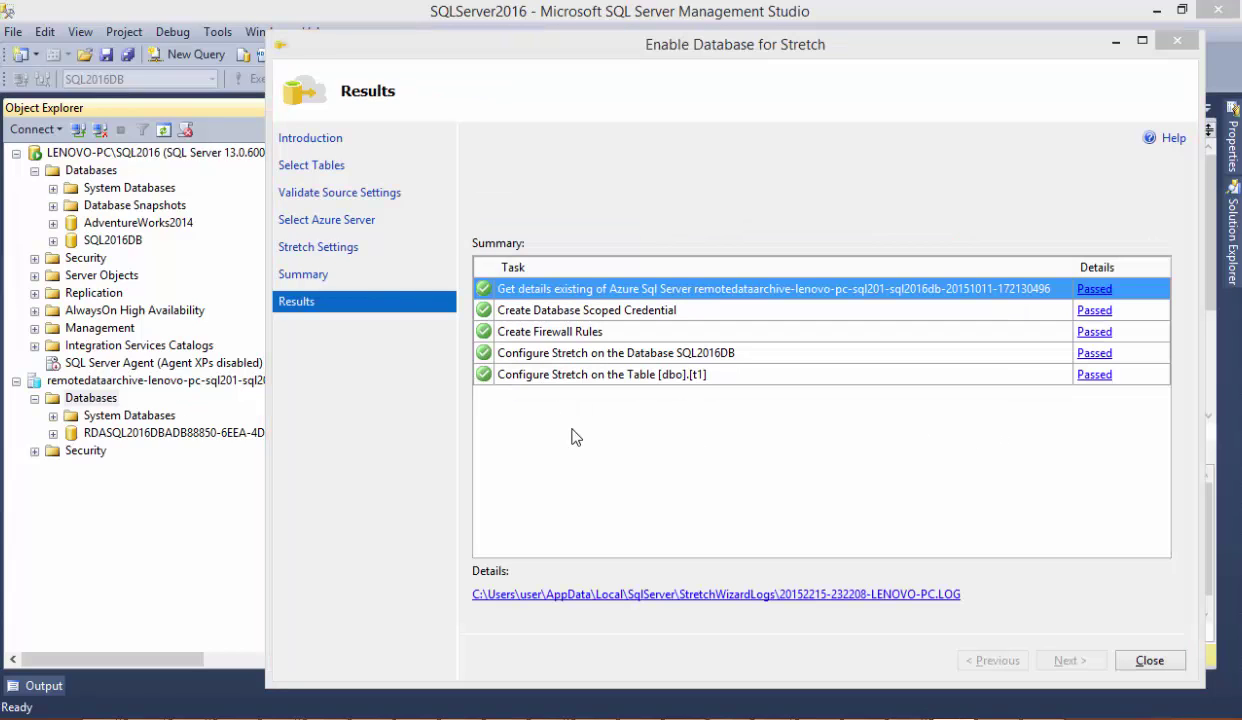
left_click(555, 383)
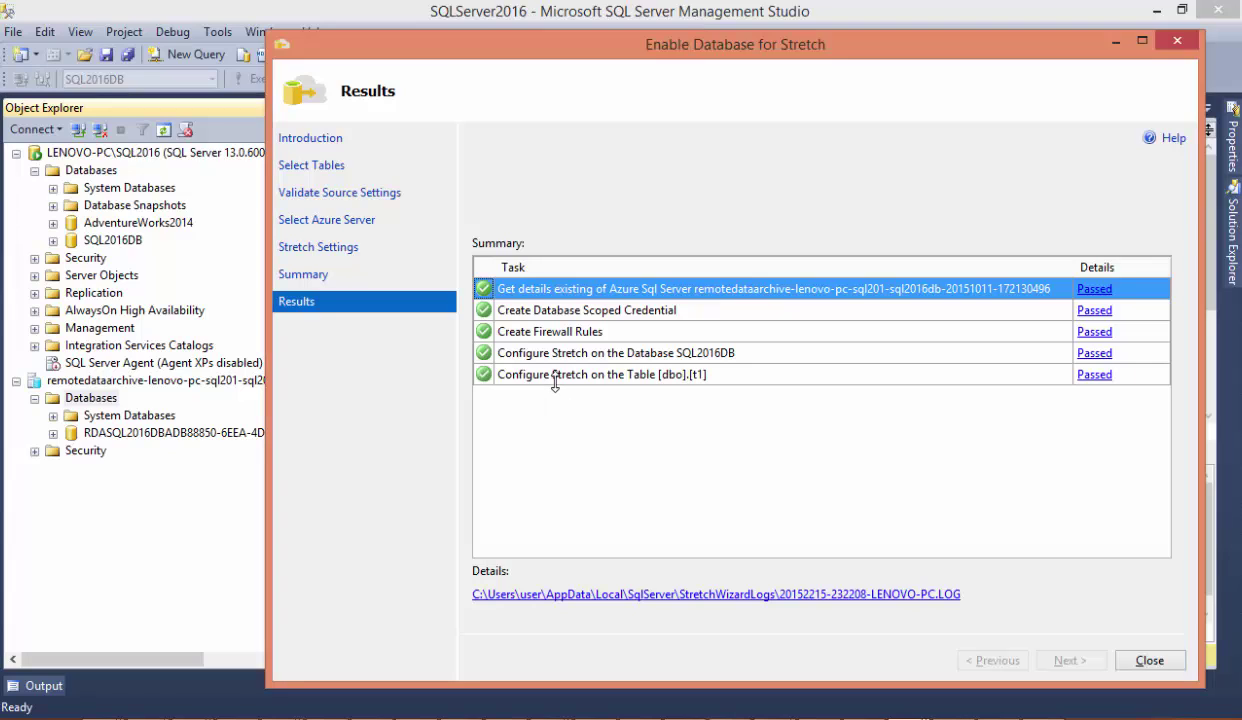
left_click(853, 599)
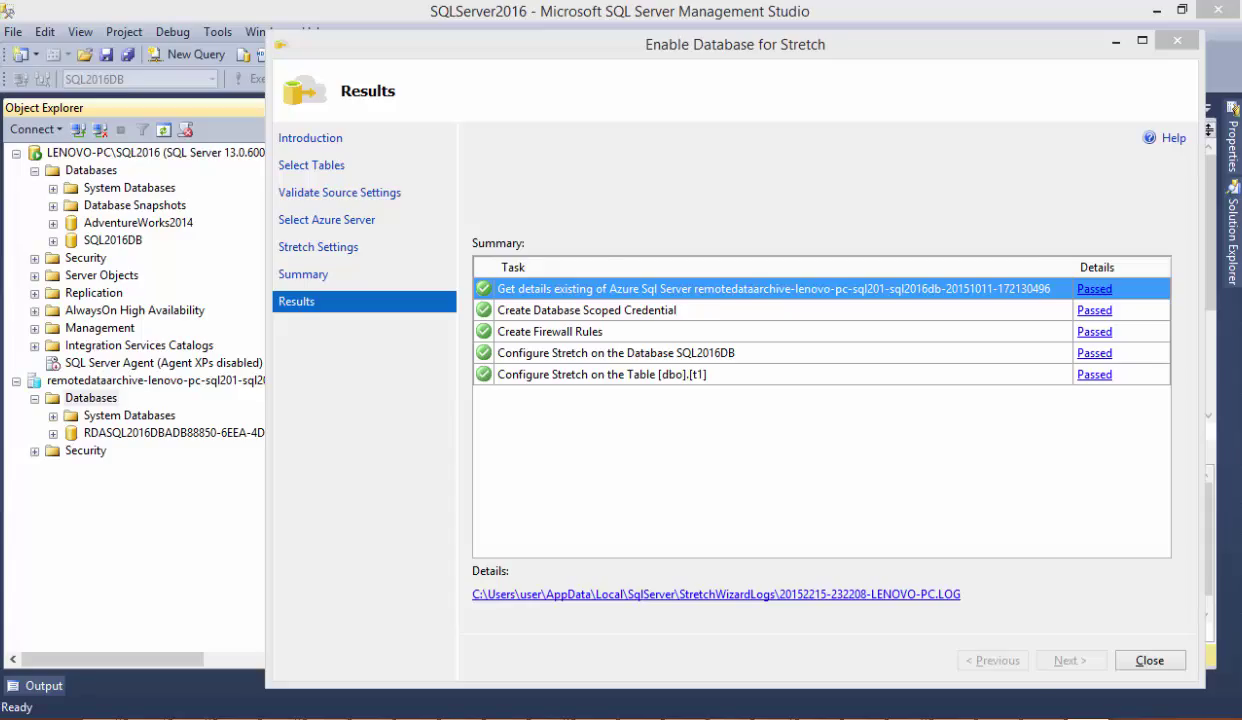
left_click_drag(674, 138, 738, 2)
left_click_drag(456, 76, 597, 525)
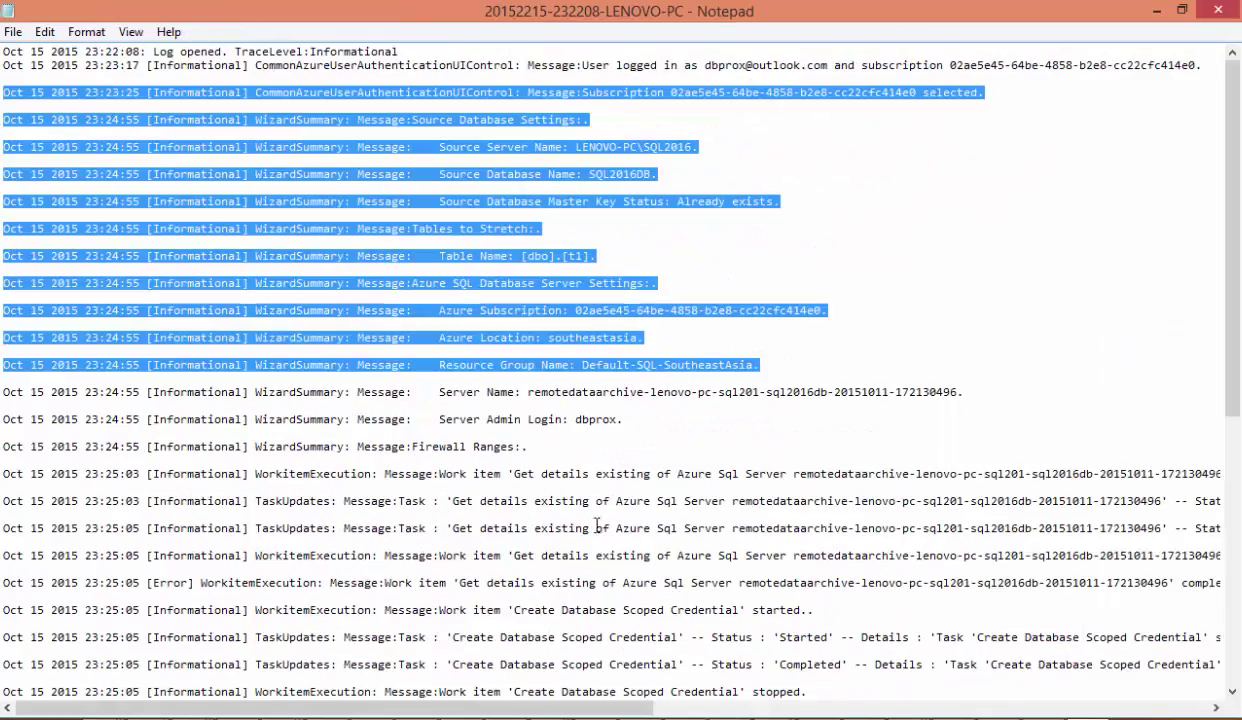
scroll(691, 336, "down", 12)
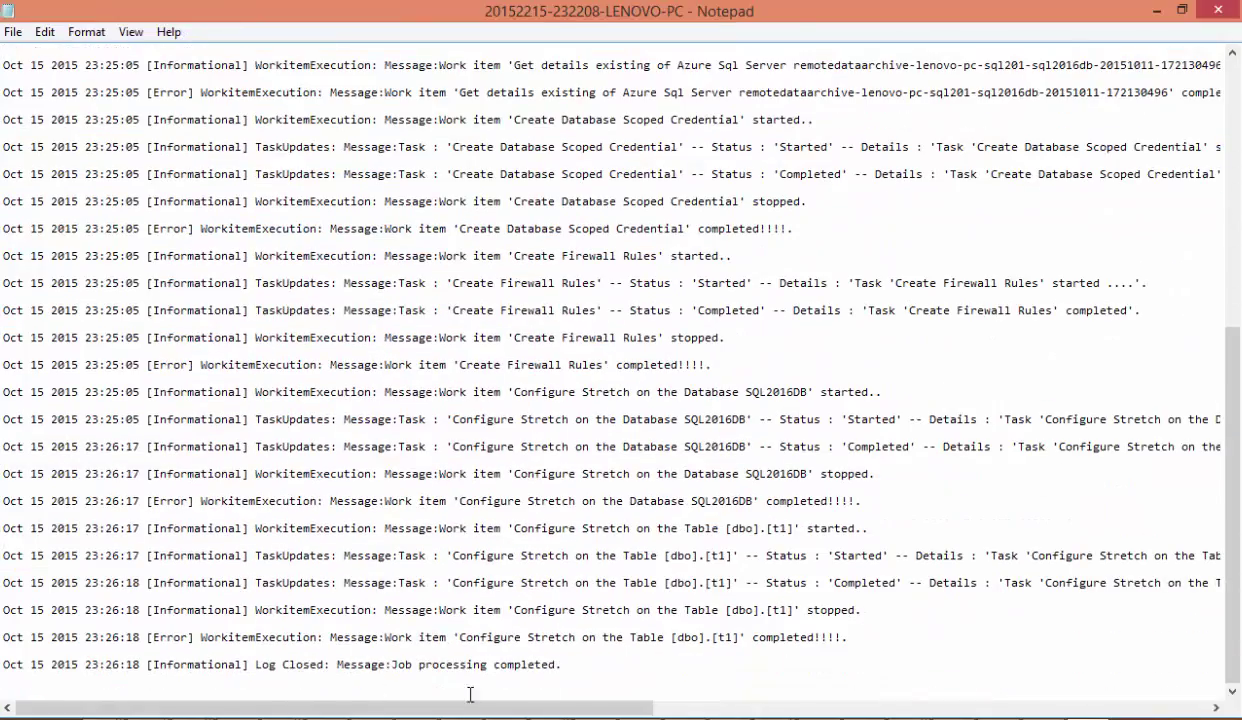
left_click_drag(850, 640, 267, 92)
left_click(564, 260)
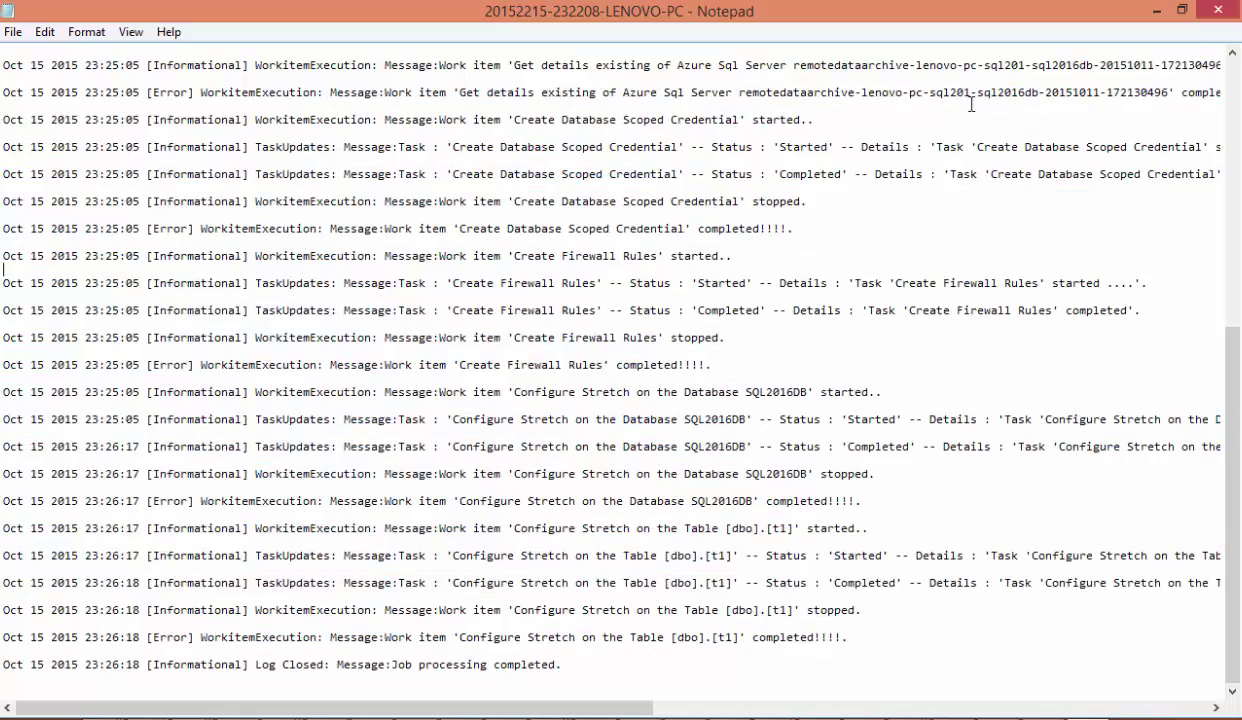
left_click(1215, 12)
left_click(1128, 660)
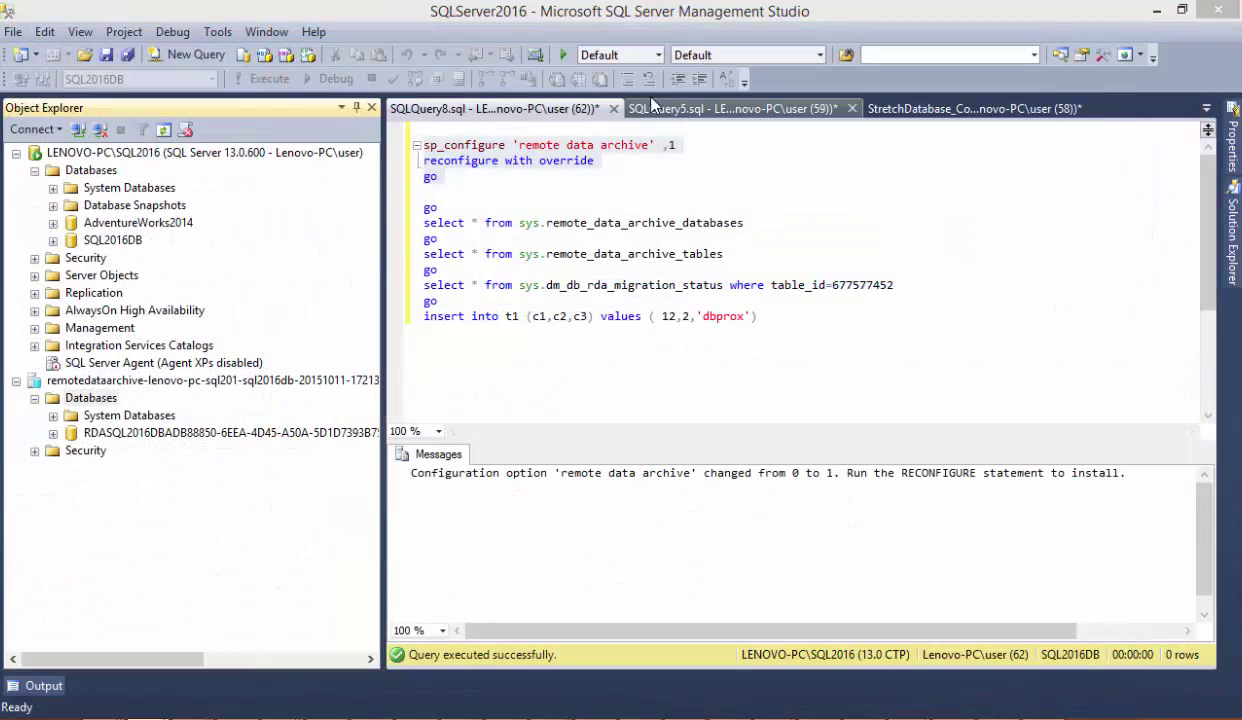
Run only the select from sys.remote_data_archive_databases and check the remote database ID and credential ID in its result.
left_click(480, 207)
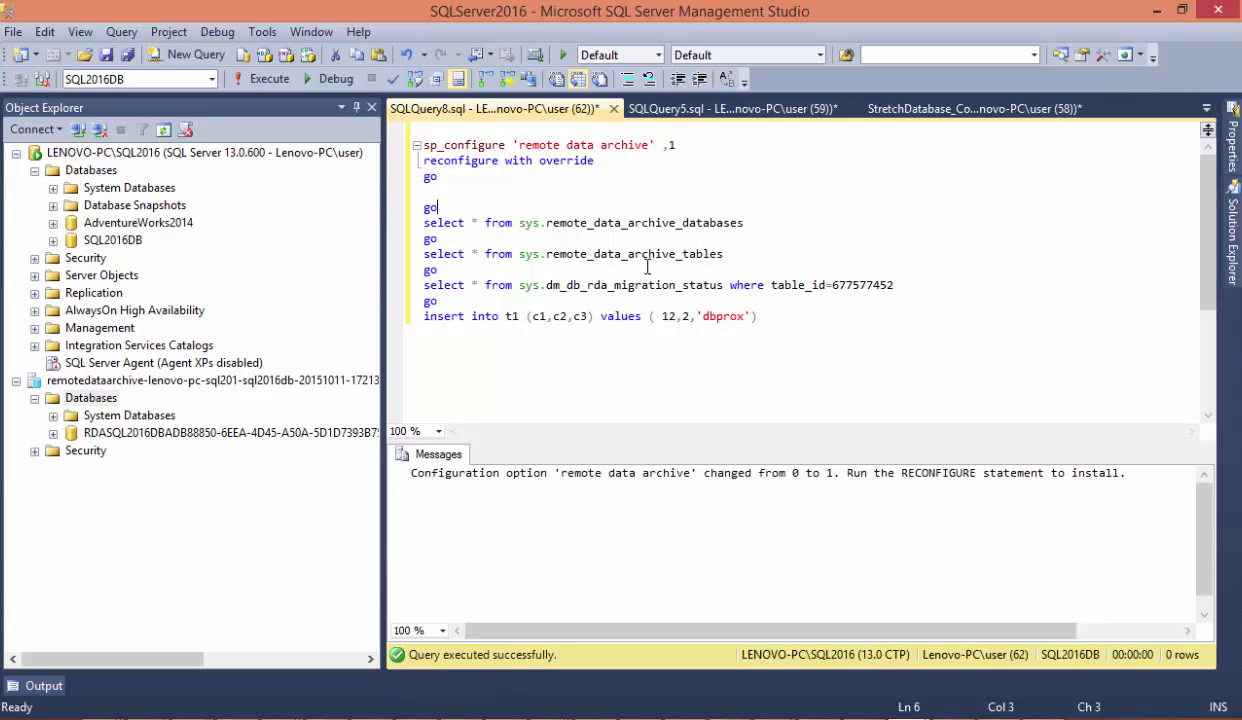
left_click(425, 223)
key("shift+Right")
key("shift+Right")
key("shift+Right")
key("shift+Right")
key("shift+Right")
key("shift+Right")
key("shift+Right")
key("shift+Right")
key("shift+Right")
key("shift+Right")
key("shift+Right")
key("shift+Right")
key("shift+Right")
key("shift+Right")
key("shift+Right")
key("shift+Right")
key("shift+Right")
key("shift+Right")
key("shift+Right")
key("shift+Right")
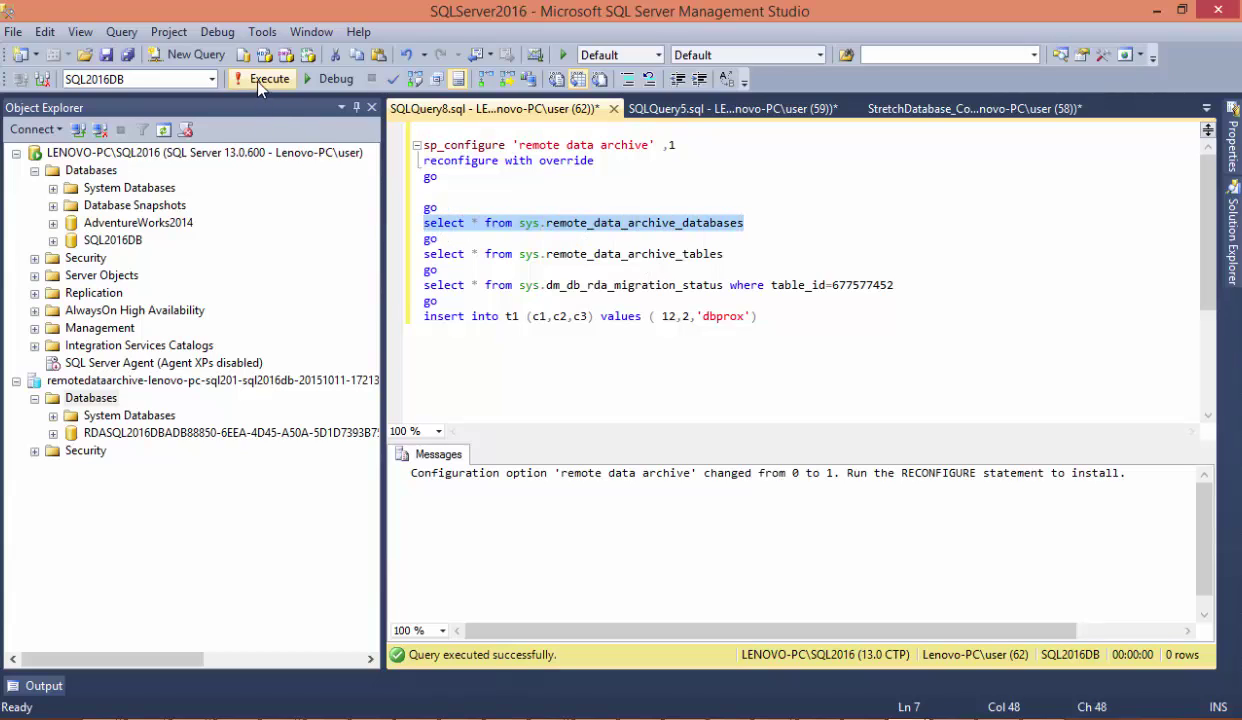
left_click(258, 84)
left_click(494, 494)
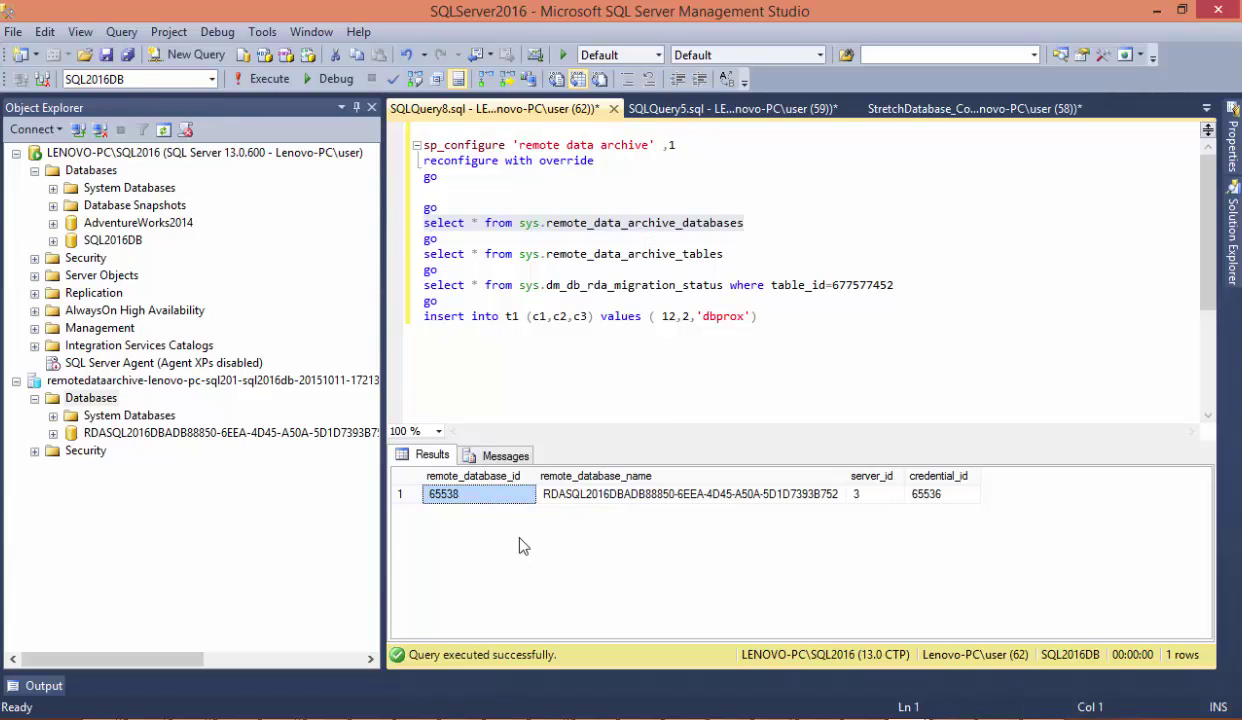
left_click(946, 501)
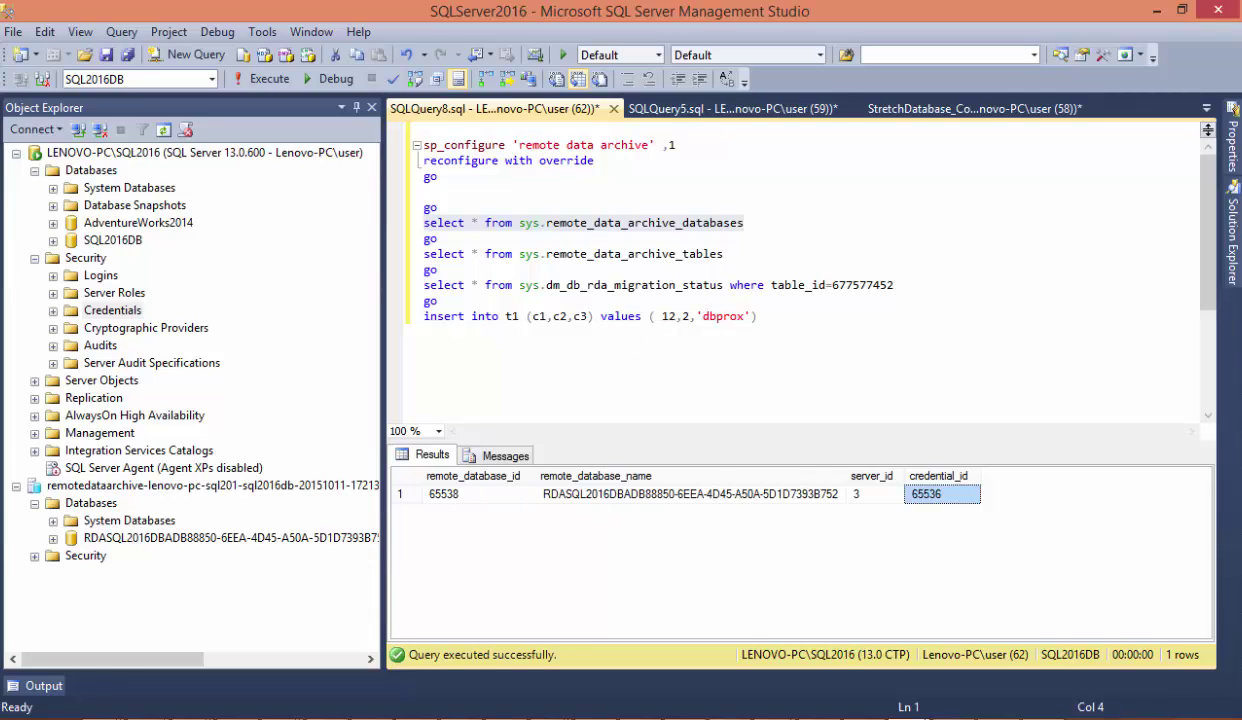
Run only the select from sys.remote_data_archive_tables and expand the remote Azure database's Tables folder to compare the table name.
left_click(720, 255)
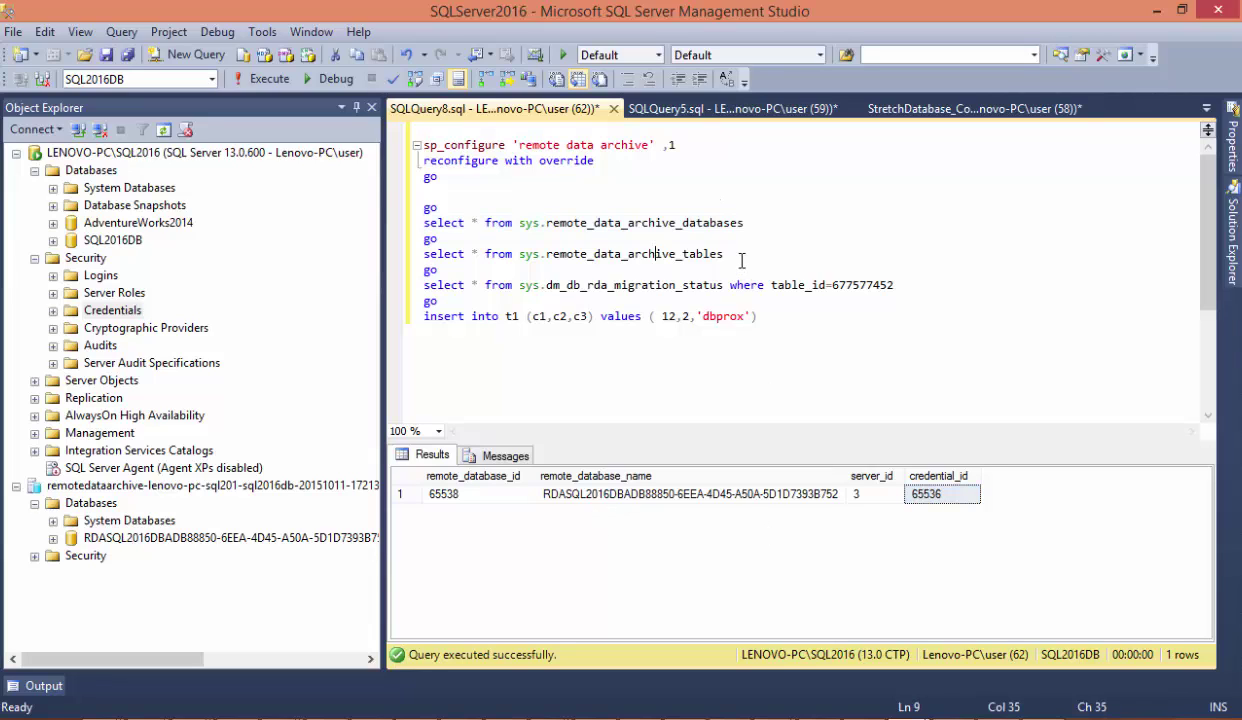
left_click_drag(720, 255, 418, 254)
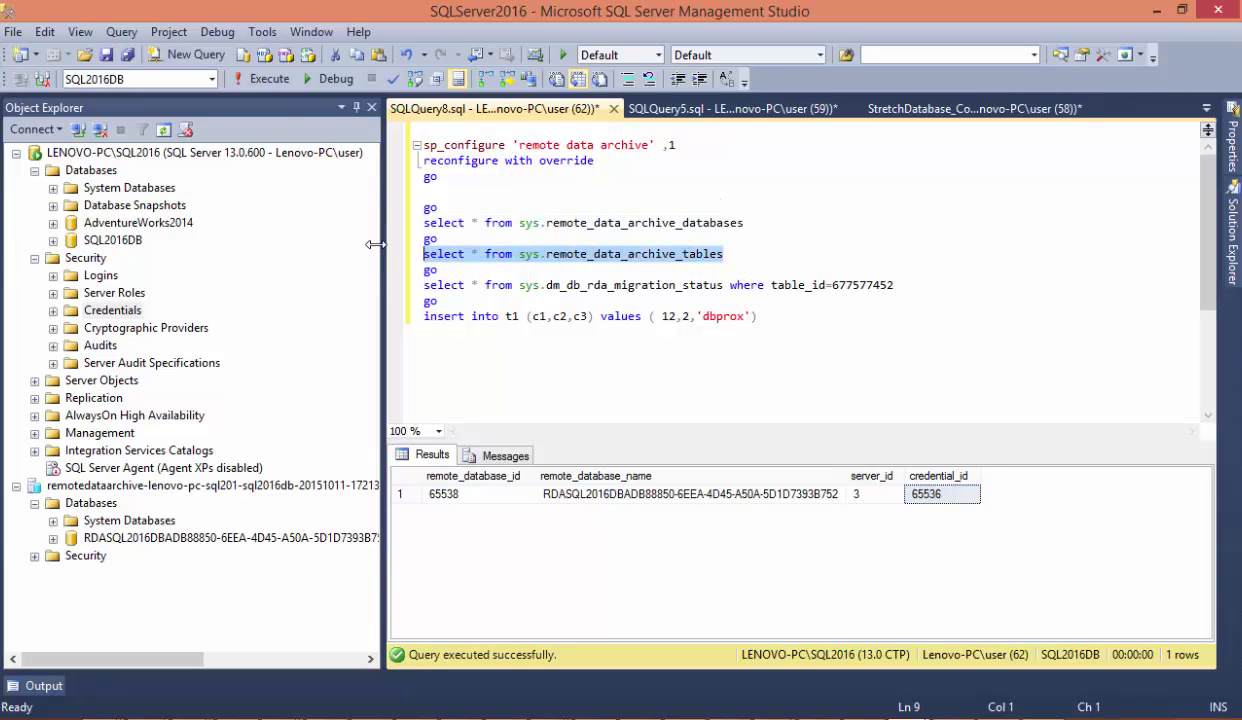
left_click(262, 80)
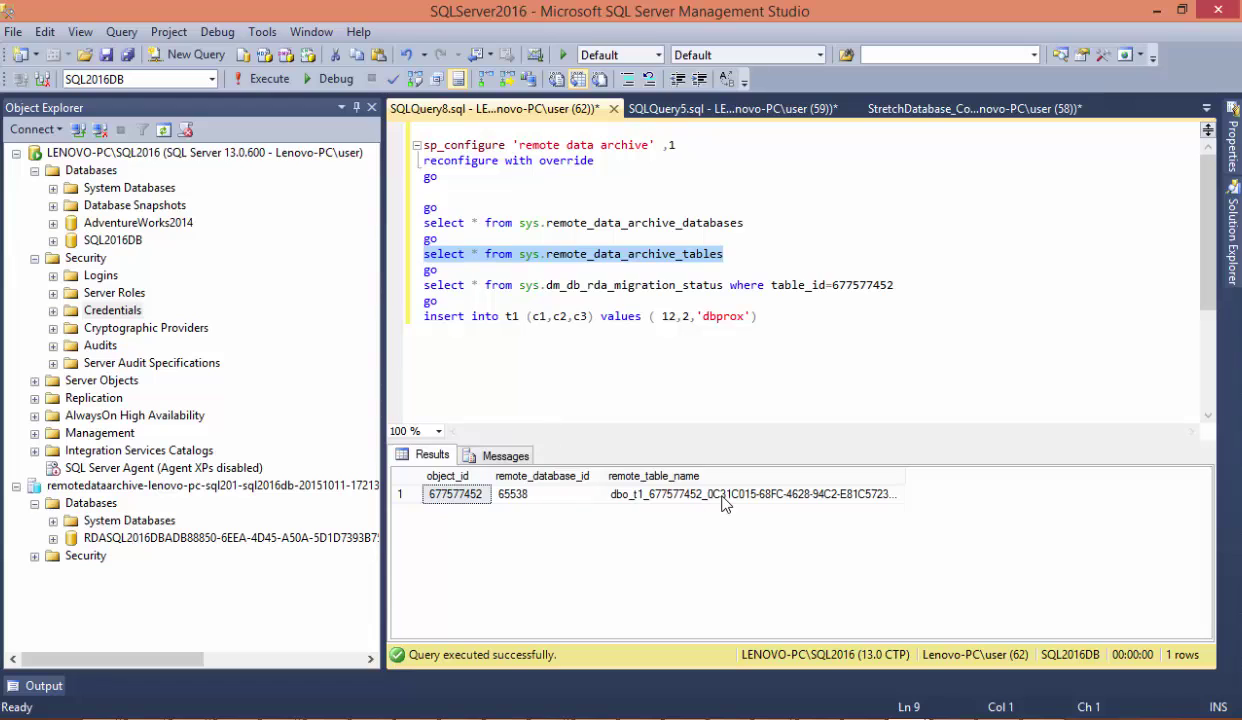
left_click(53, 538)
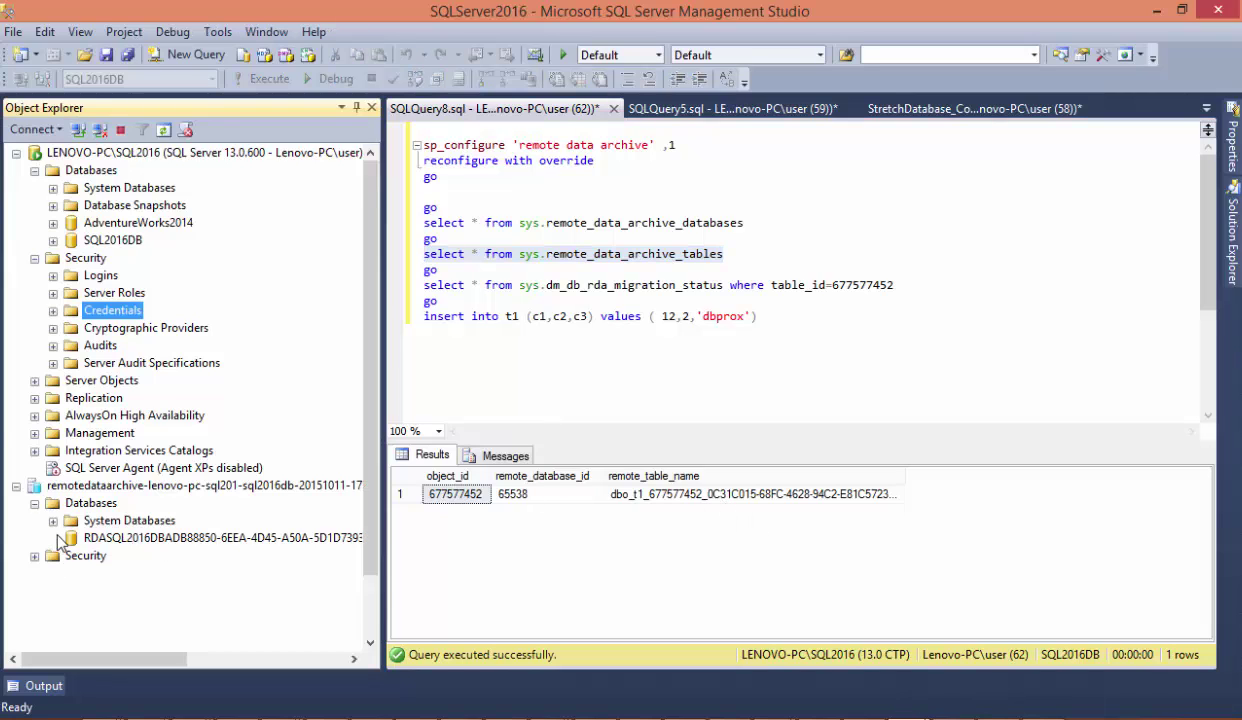
left_click(71, 520)
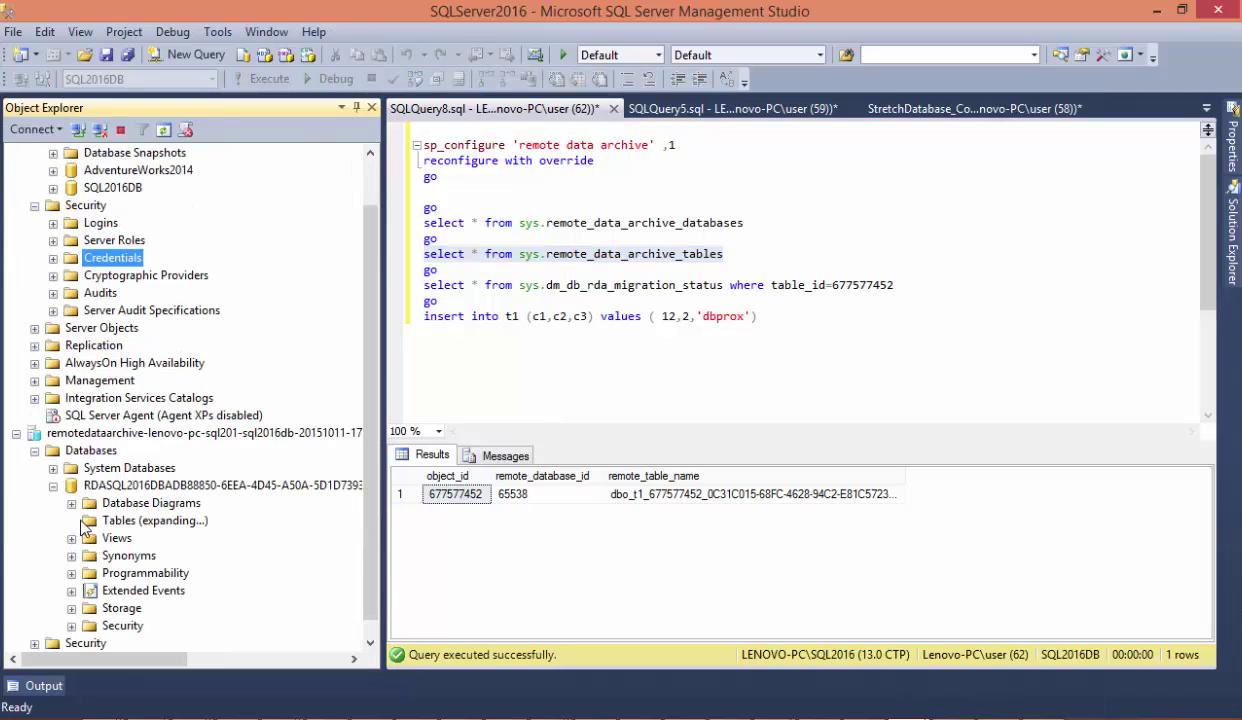
Query sys.dm_db_rda_migration_status without its table_id filter and examine the last rows of the result.
left_click(697, 285)
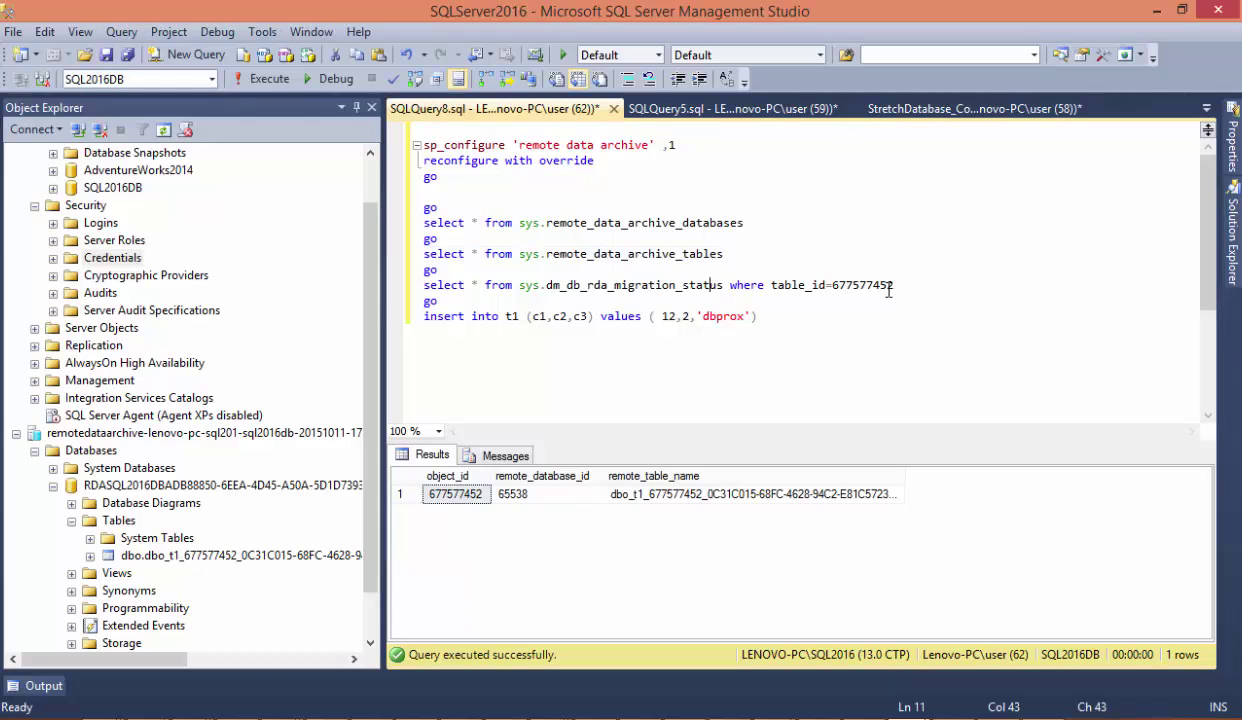
left_click_drag(723, 285, 414, 286)
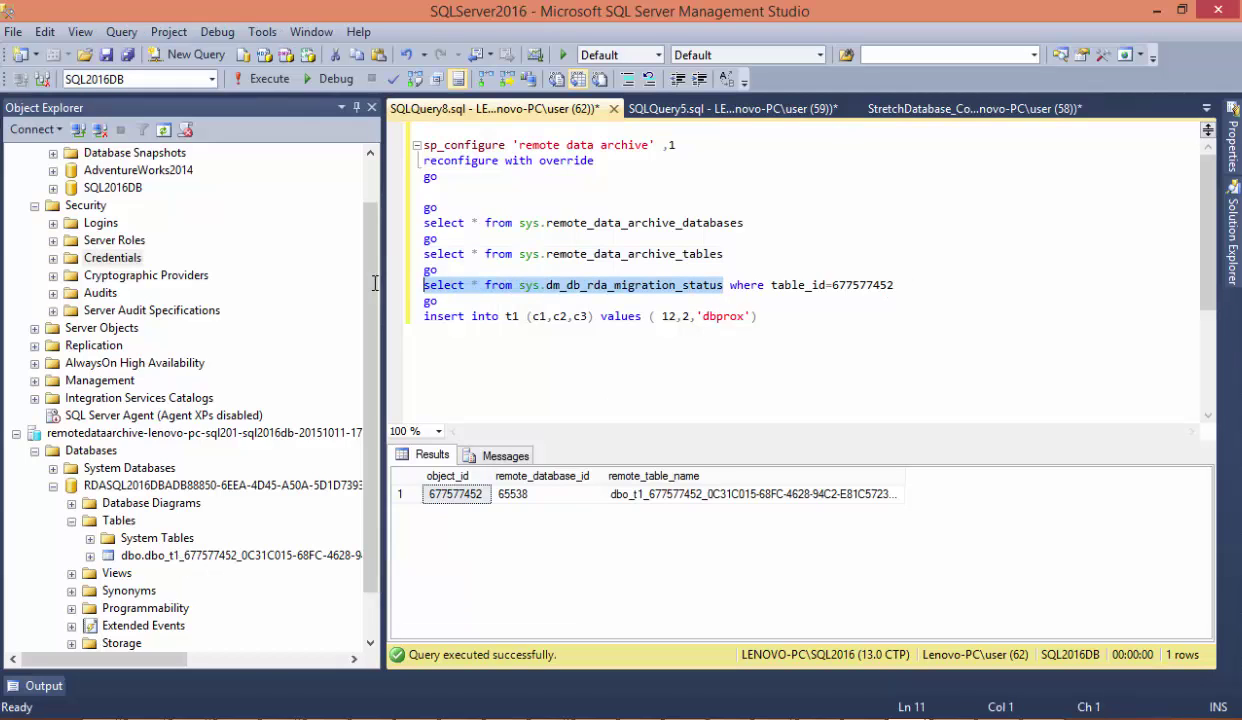
left_click(258, 86)
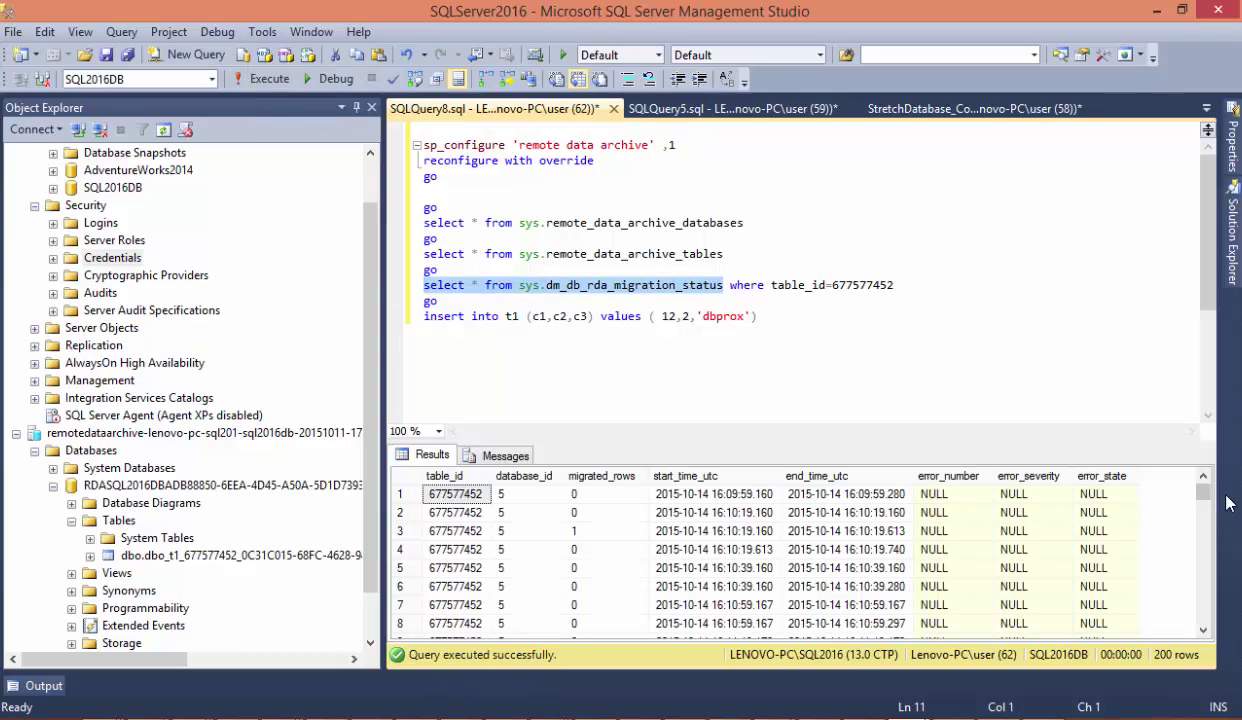
left_click_drag(1206, 493, 1206, 613)
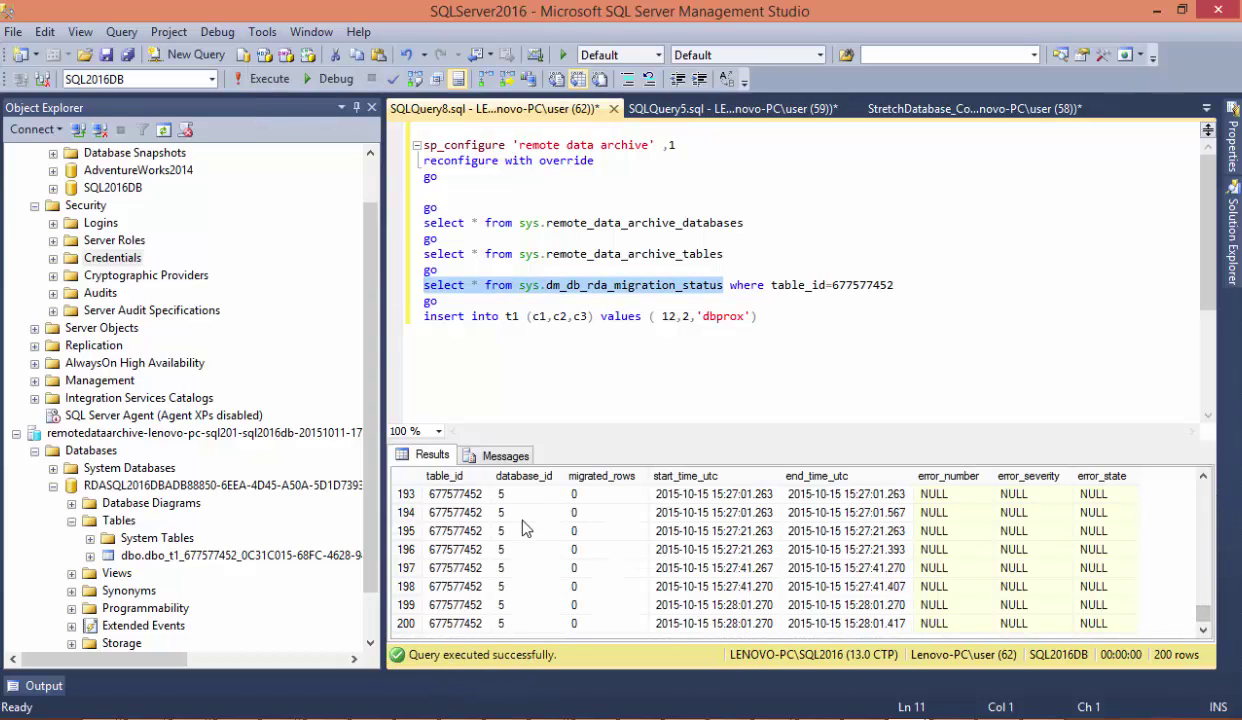
left_click_drag(507, 510, 1040, 620)
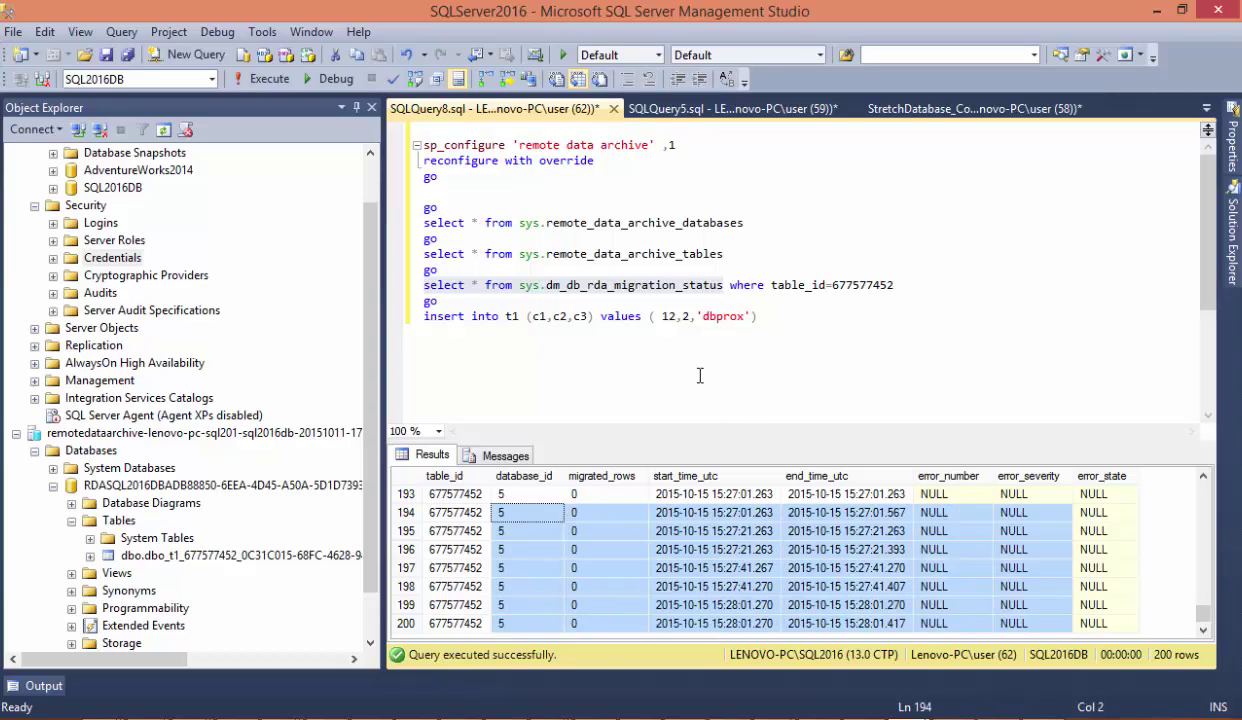
Run only the insert statement that adds the row 12, 2, 'dbprox' to table t1.
left_click(697, 316)
left_click_drag(775, 318, 356, 313)
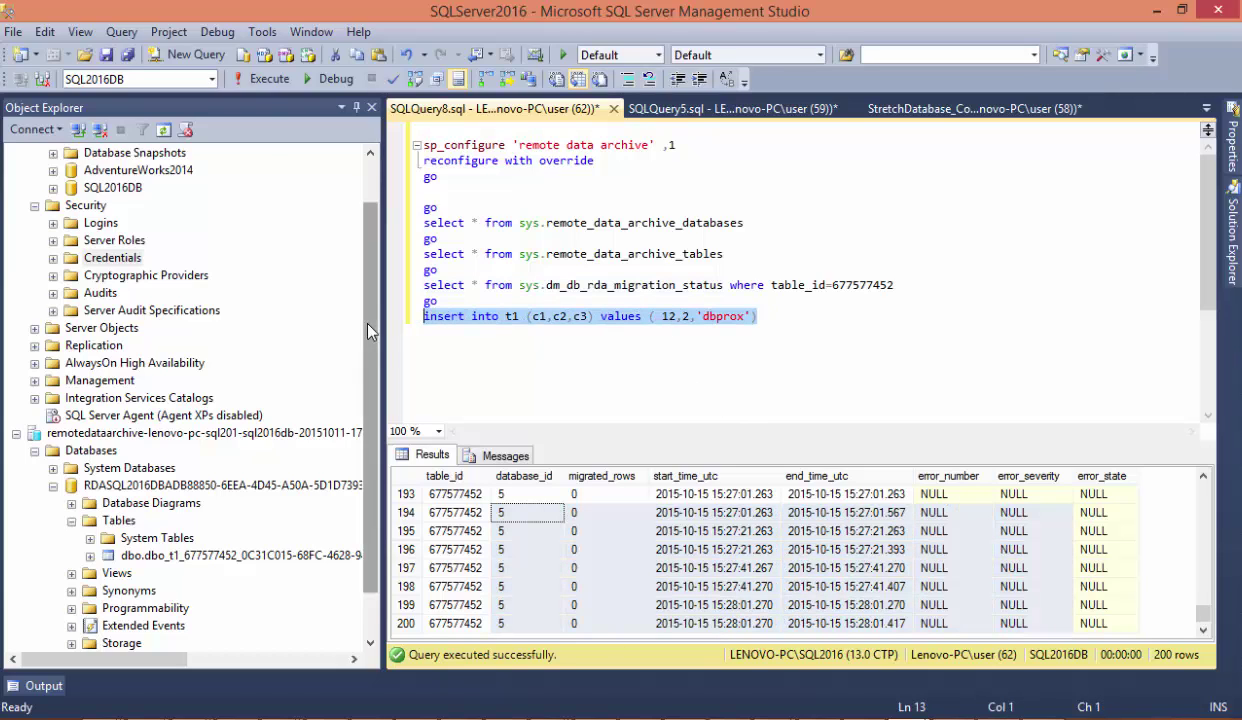
left_click(258, 80)
Rerun the unfiltered sys.dm_db_rda_migration_status query until the newly inserted row's migration is logged, checking the last rows, and select that entry.
left_click_drag(722, 285, 335, 287)
left_click(263, 79)
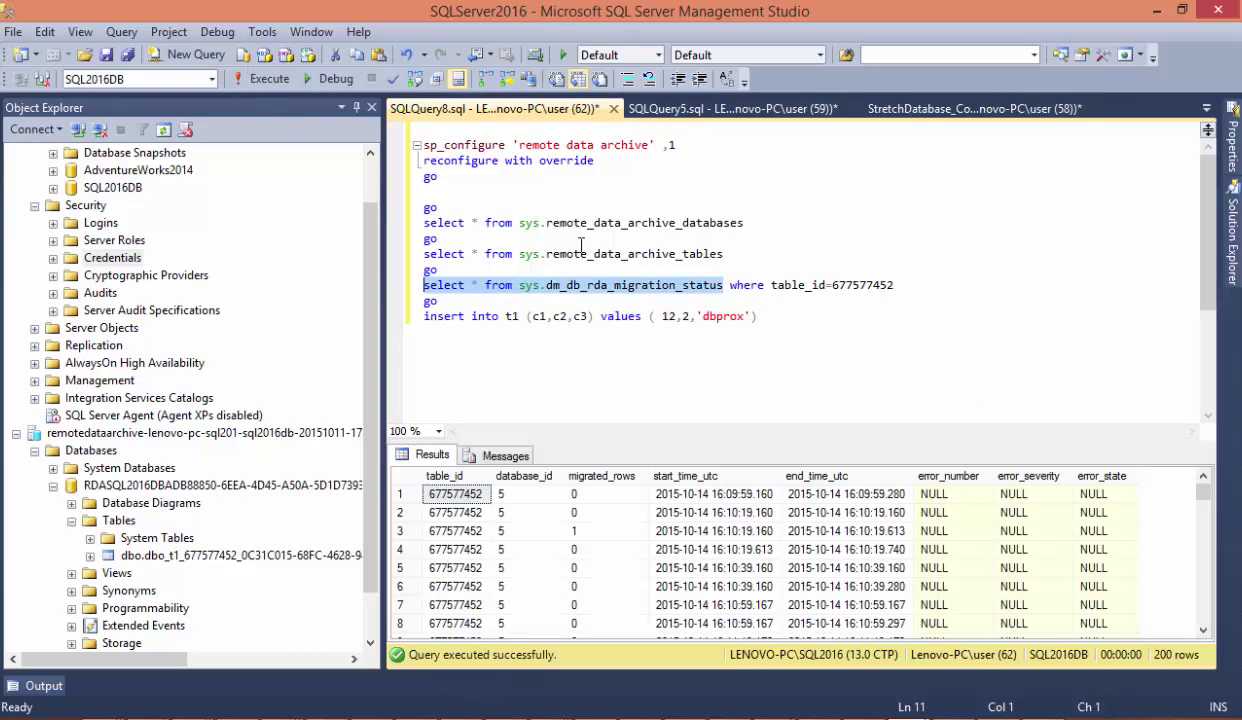
left_click_drag(1203, 486, 1181, 619)
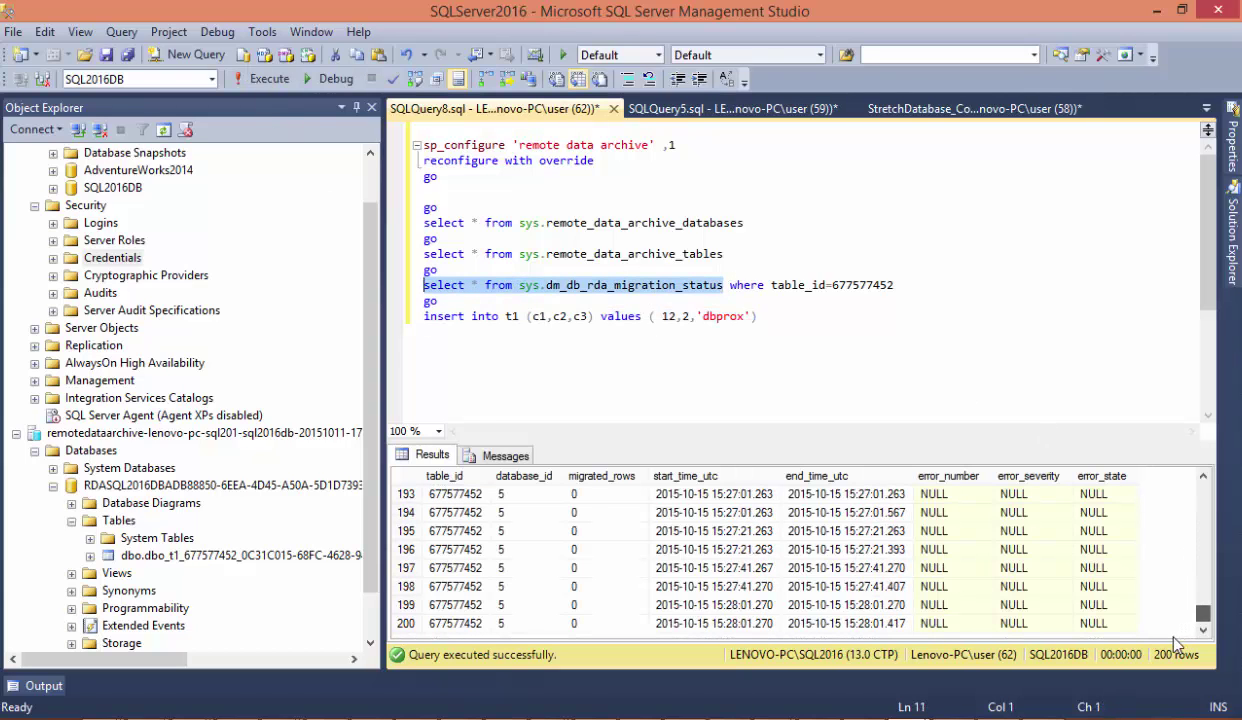
left_click(268, 79)
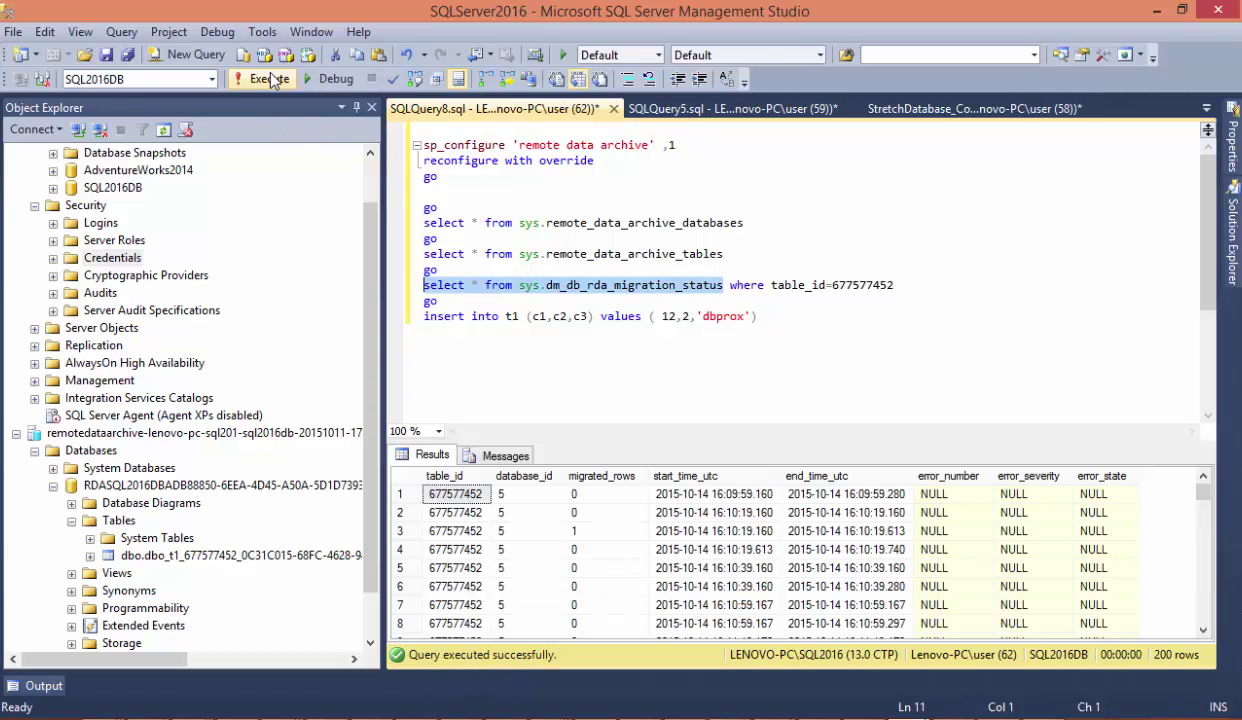
left_click_drag(1204, 493, 1203, 624)
left_click(270, 79)
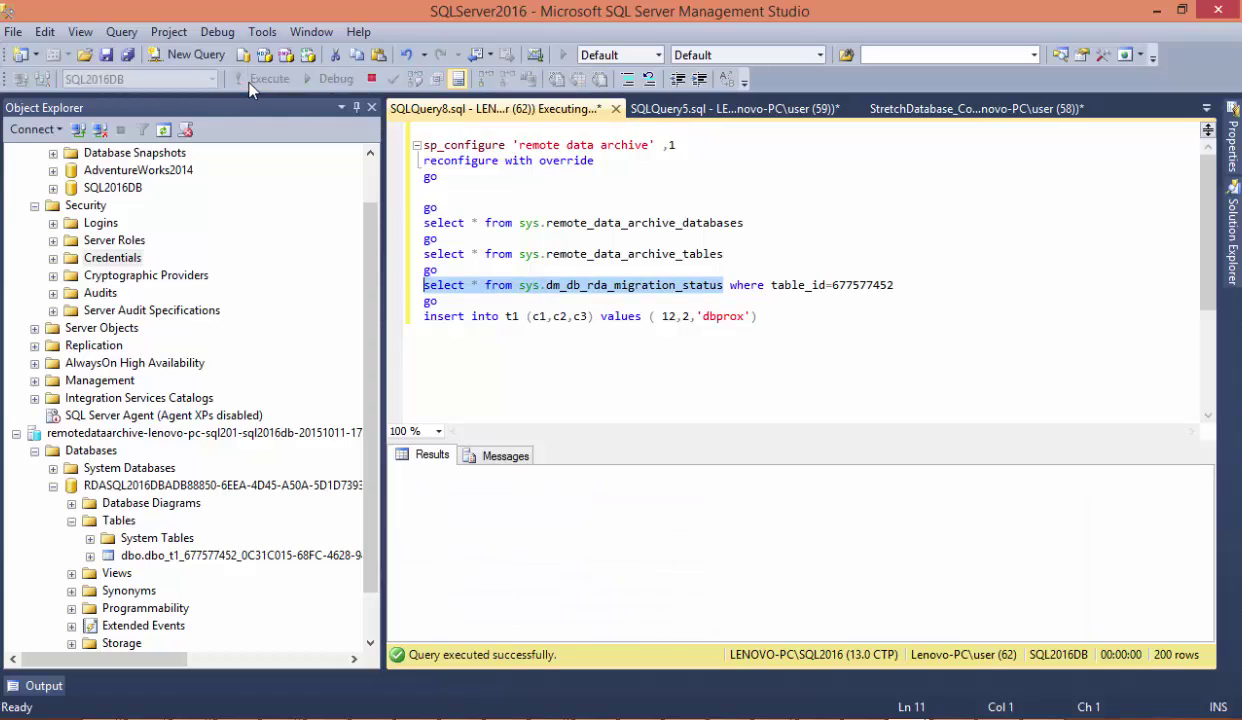
left_click_drag(1201, 493, 1200, 615)
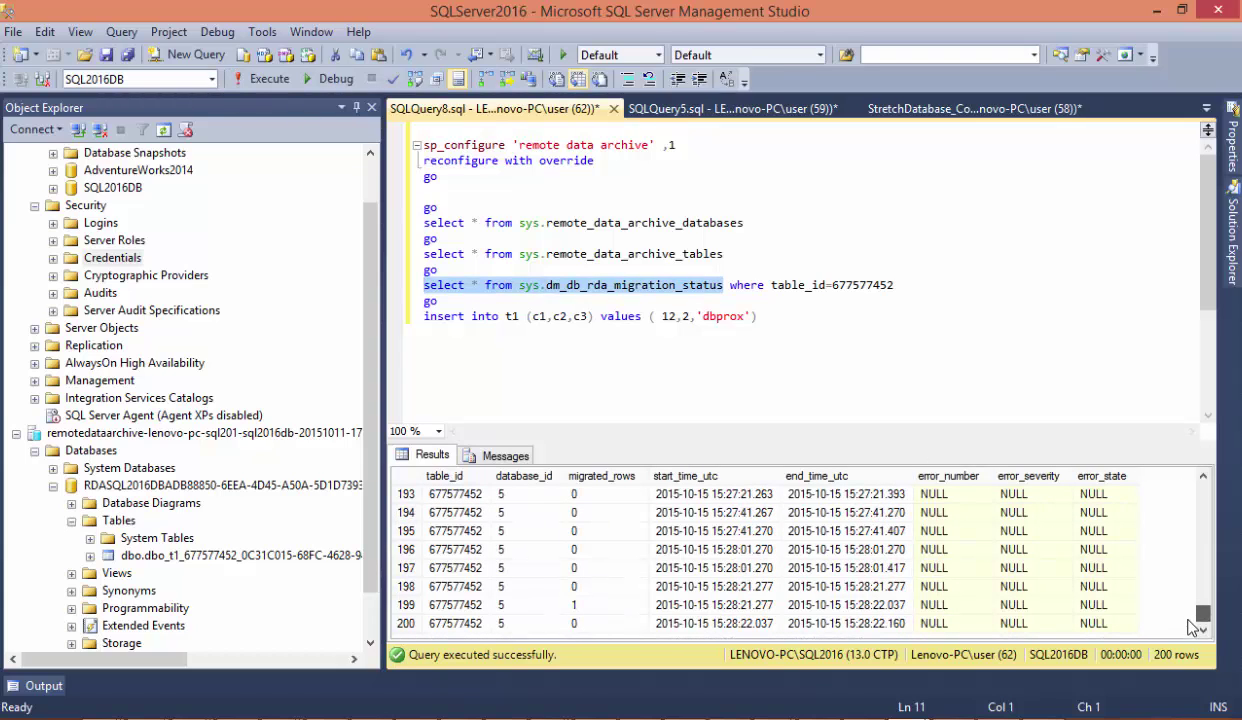
left_click(404, 602)
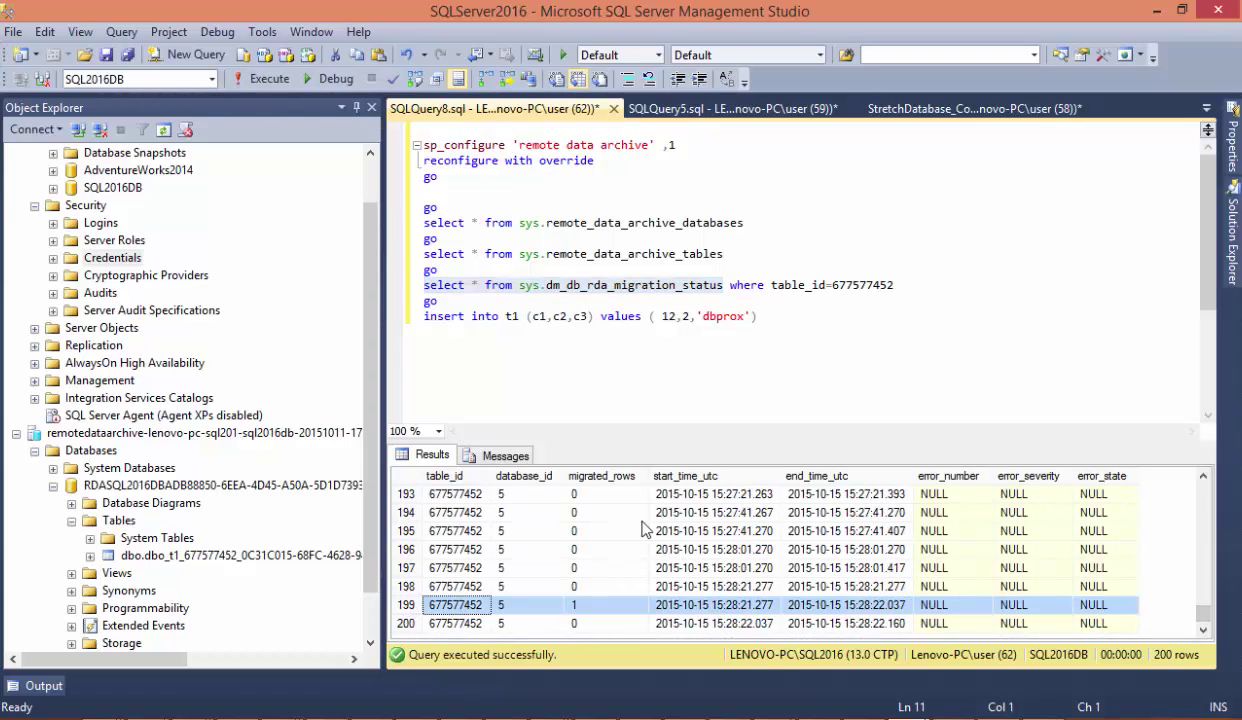